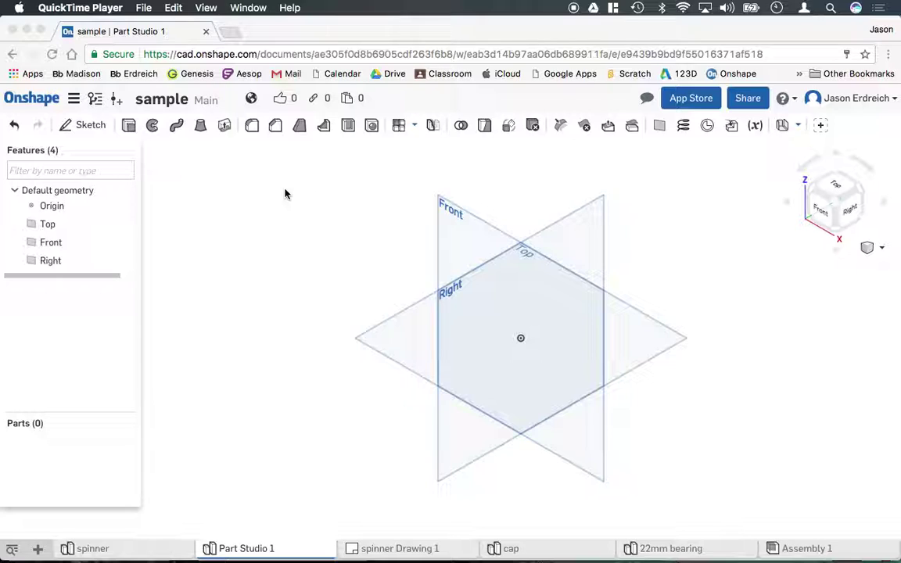
Step: Draw an origin-centred circle in a new Top-plane sketch and close the sketch
left_click(832, 190)
right_click(644, 346)
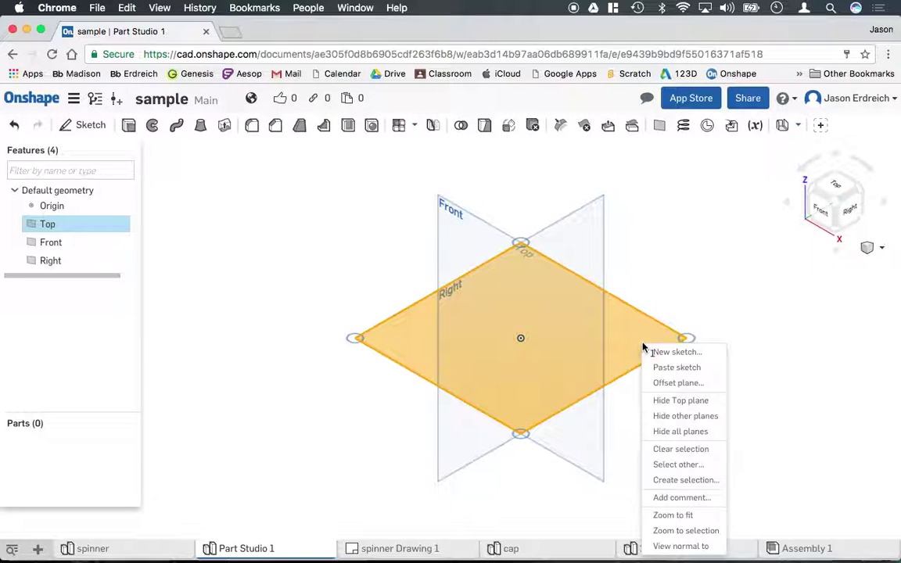
left_click(669, 353)
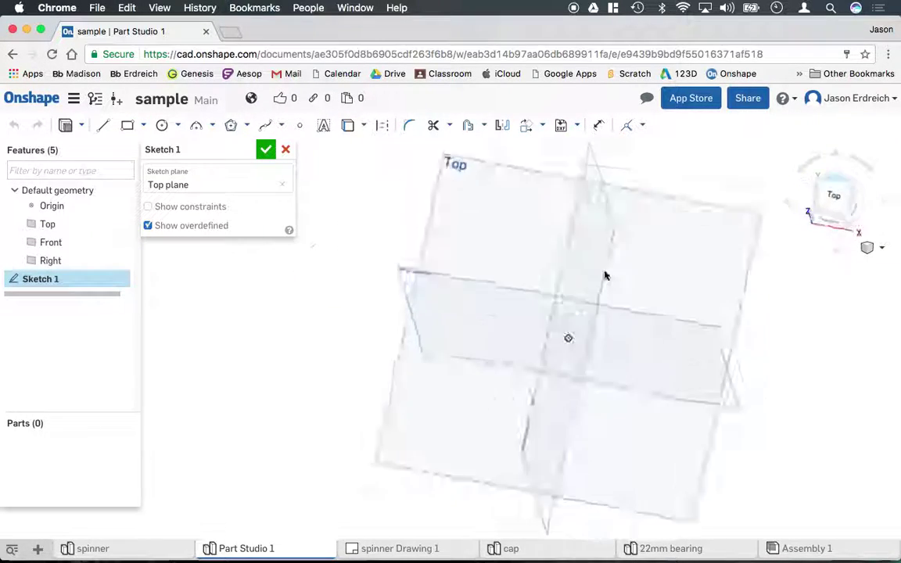
left_click(162, 127)
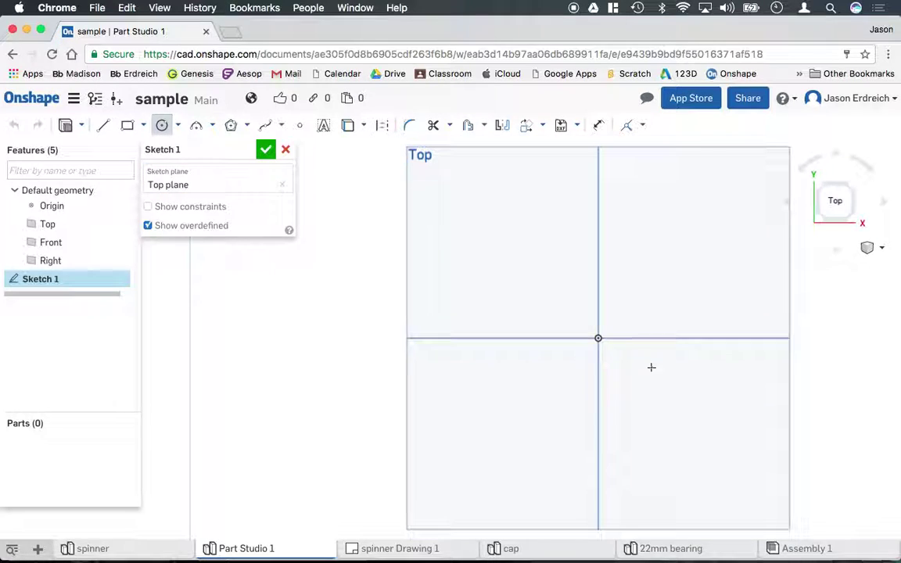
left_click(598, 338)
left_click(654, 327)
left_click(266, 149)
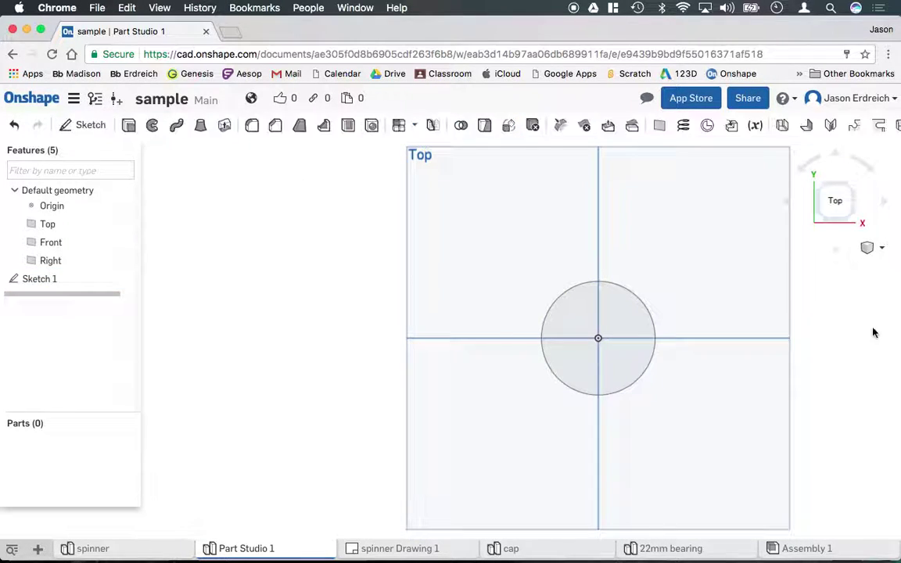
left_click(871, 250)
Step: Extrude the circle into a trial cylinder, then select Sketch 1 and Extrude 1 for deletion
left_click(851, 267)
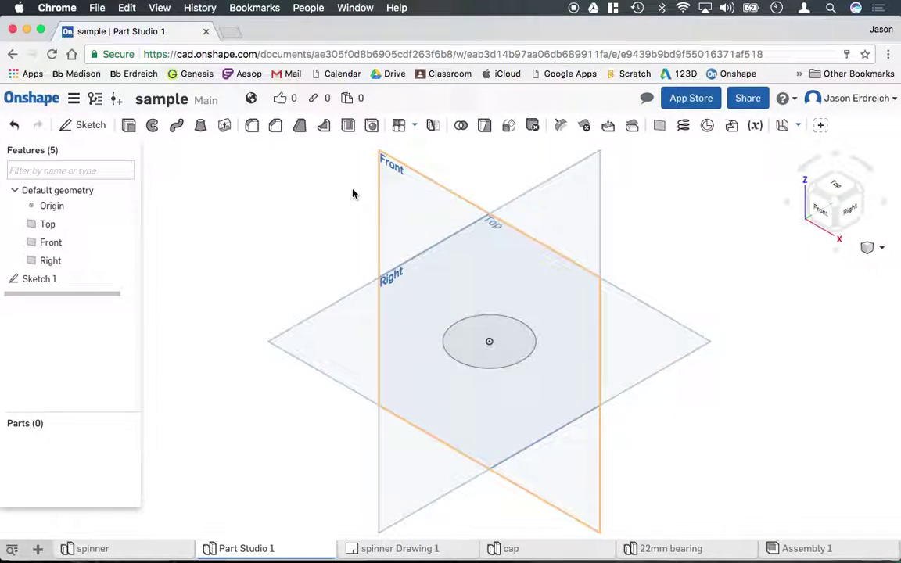
left_click(129, 126)
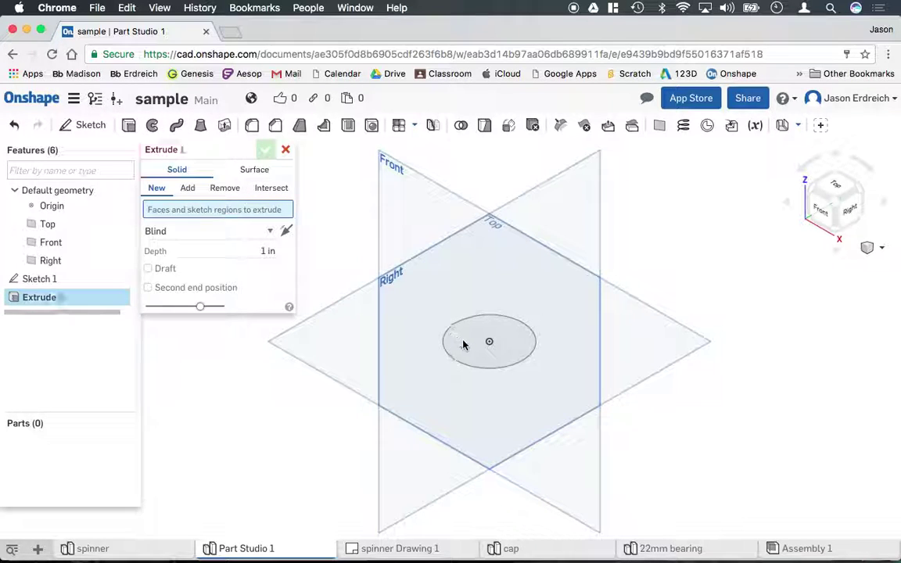
left_click(468, 342)
left_click_drag(481, 223, 487, 181)
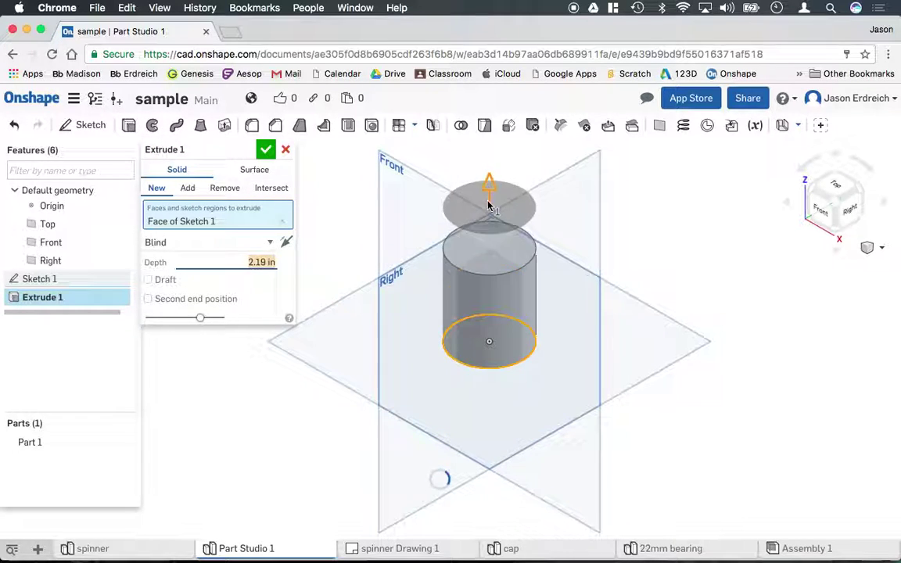
left_click(266, 149)
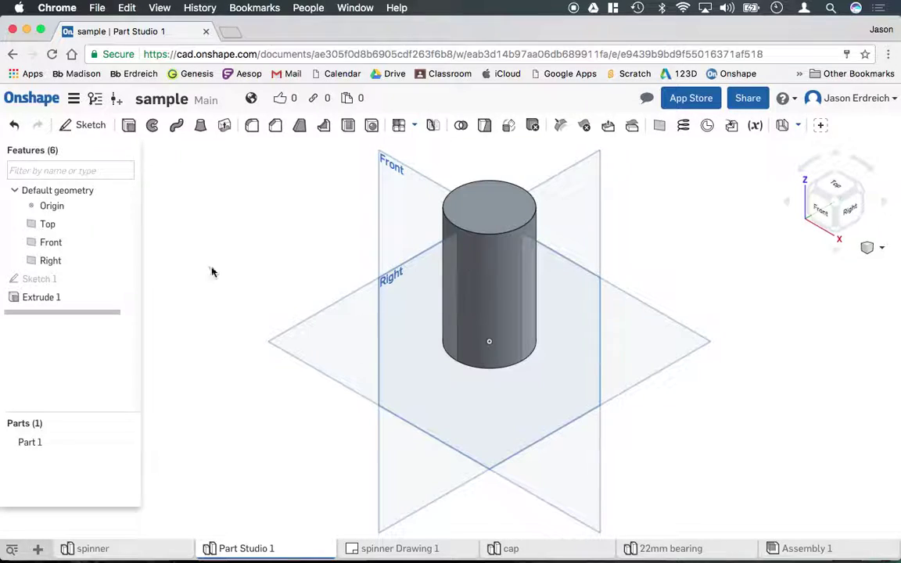
left_click(98, 301)
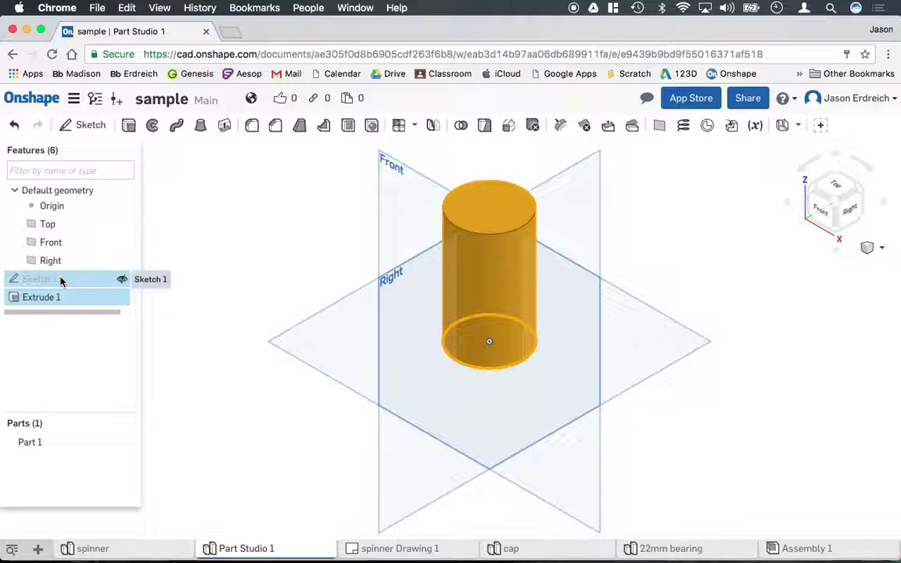
right_click(61, 280)
Step: Delete the trial features and start a new Top-plane sketch named 'bottom'
left_click(91, 323)
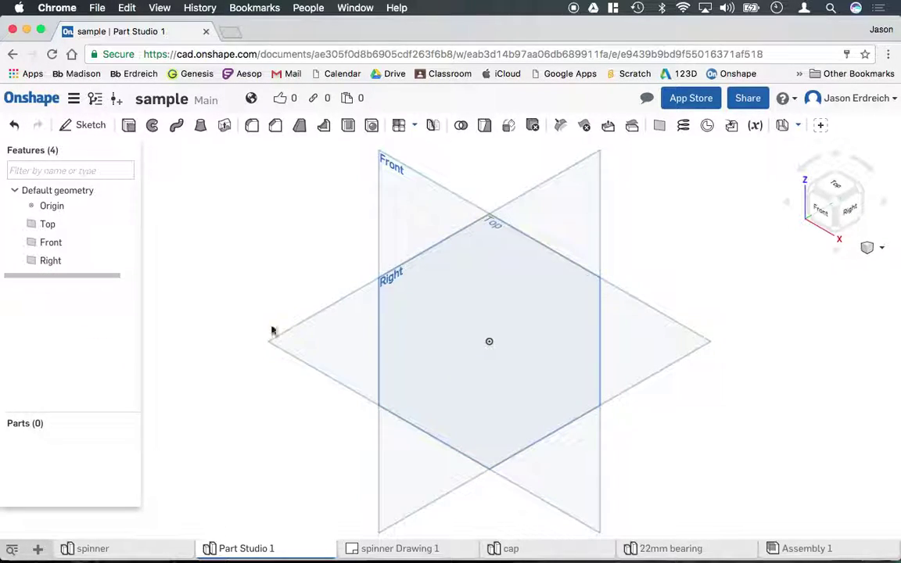
right_click(669, 338)
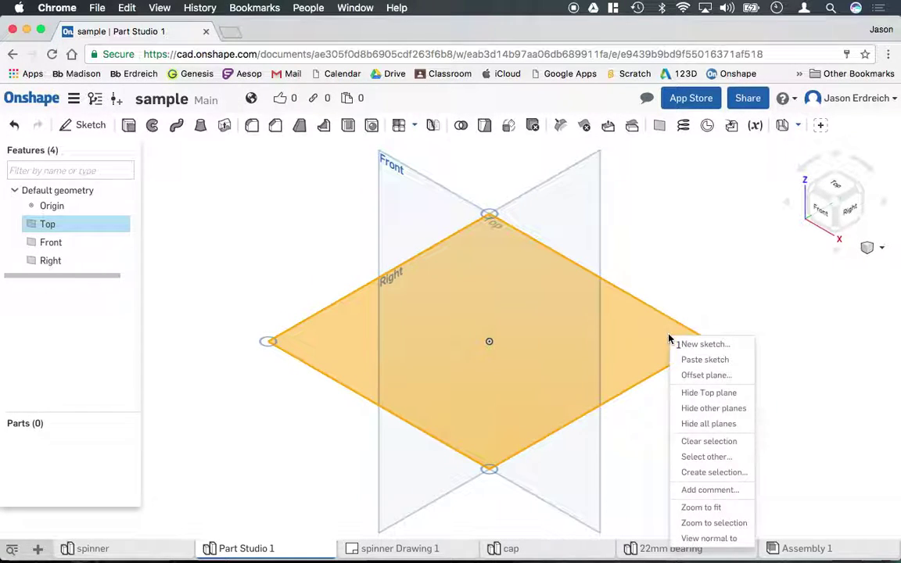
left_click(697, 344)
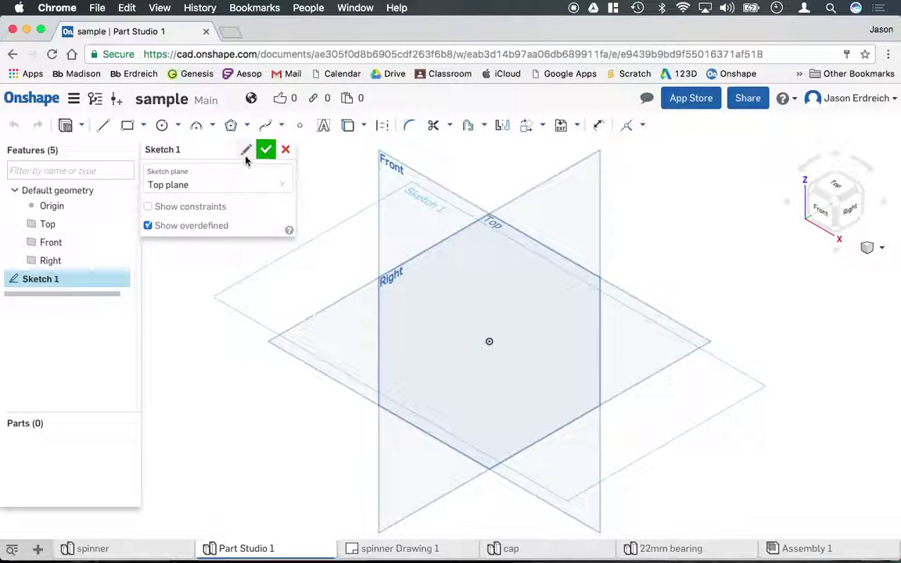
left_click(246, 150)
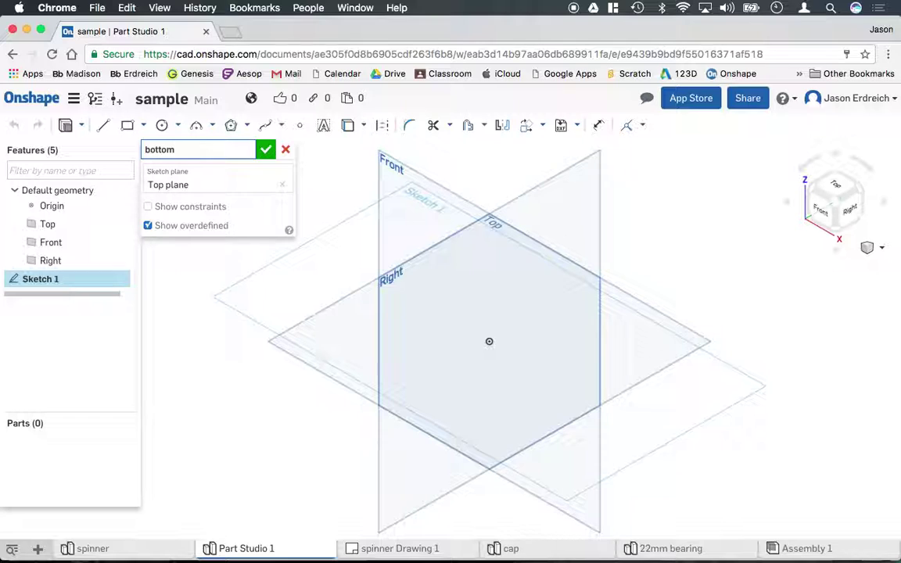
Step: Draw an origin-centred circle of diameter 3 and close the sketch
left_click(834, 187)
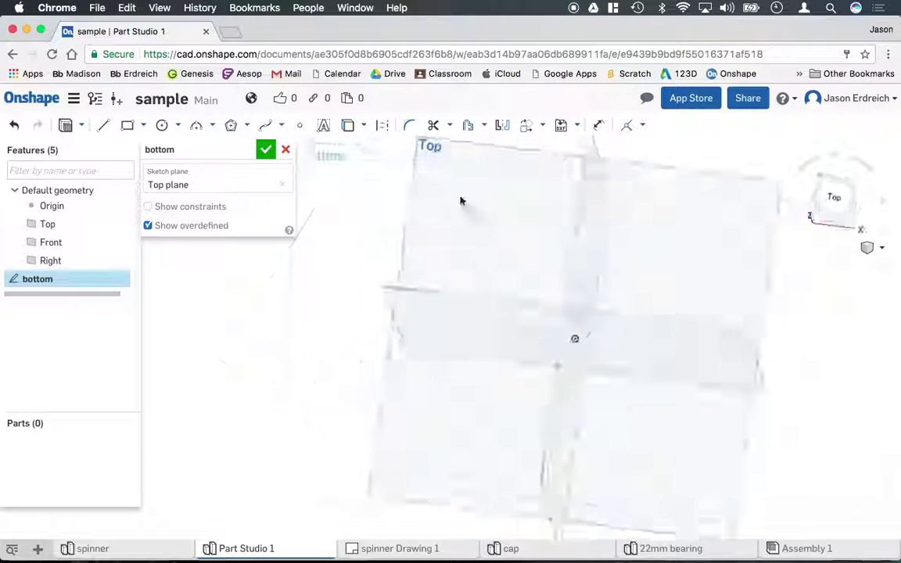
left_click(601, 338)
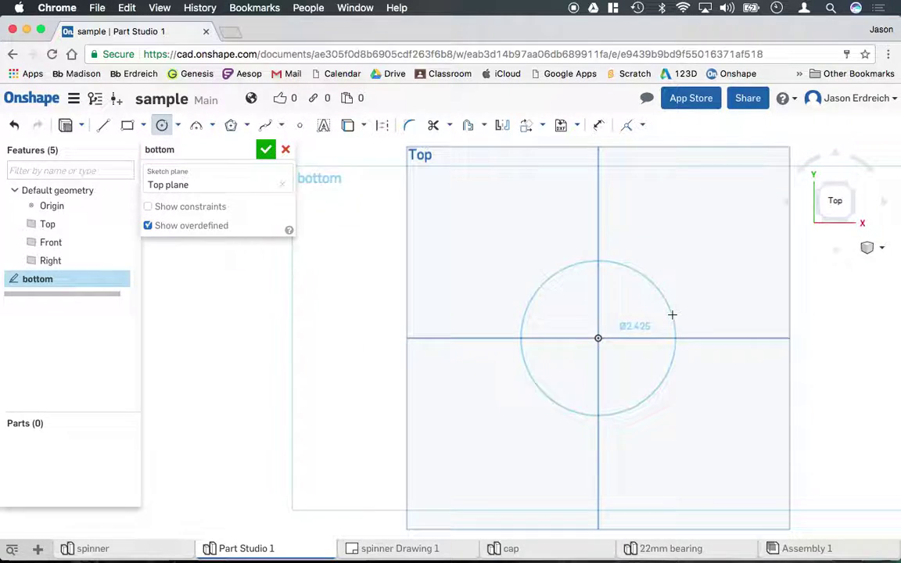
type("3")
key("Return")
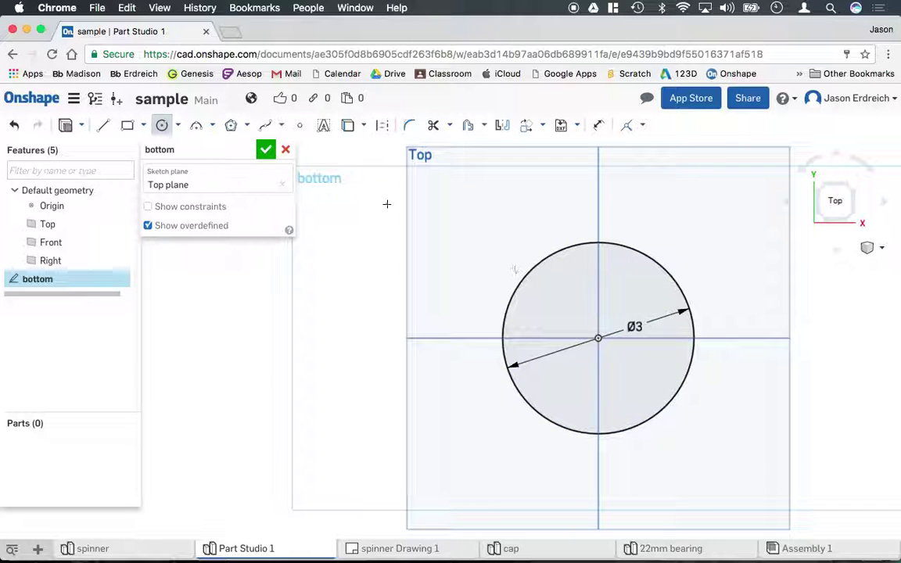
left_click(265, 151)
left_click(869, 249)
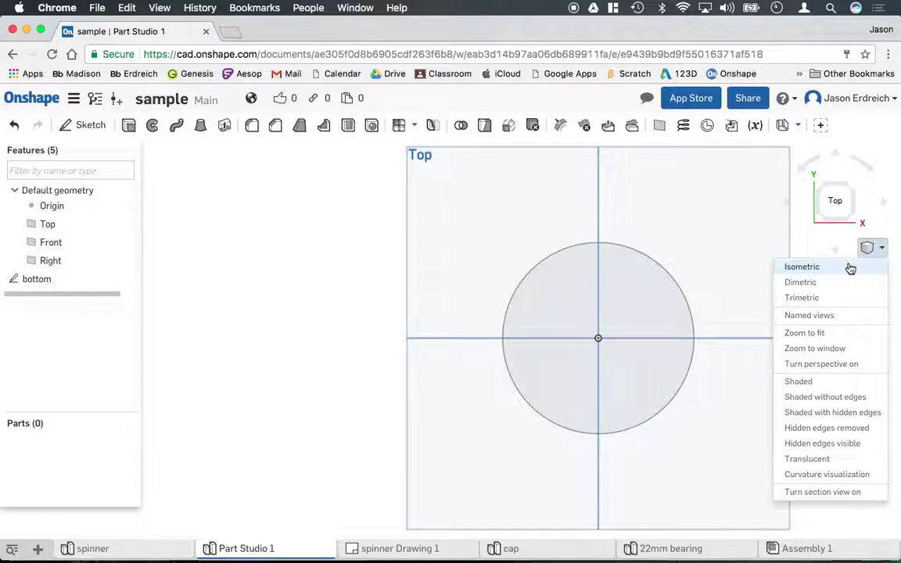
Step: Switch to isometric view, zoom to fit the planes, and select the Top plane
left_click(798, 266)
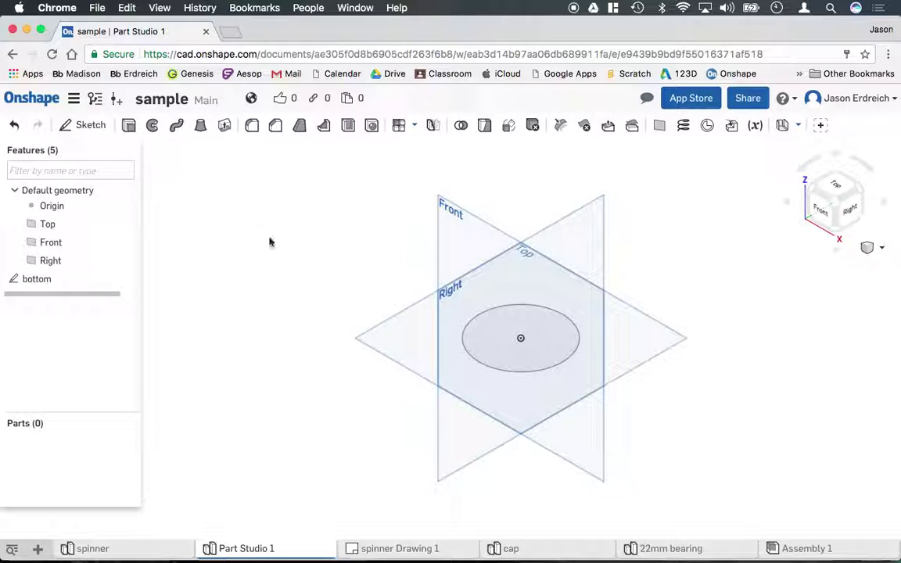
scroll(467, 292, "down", 3)
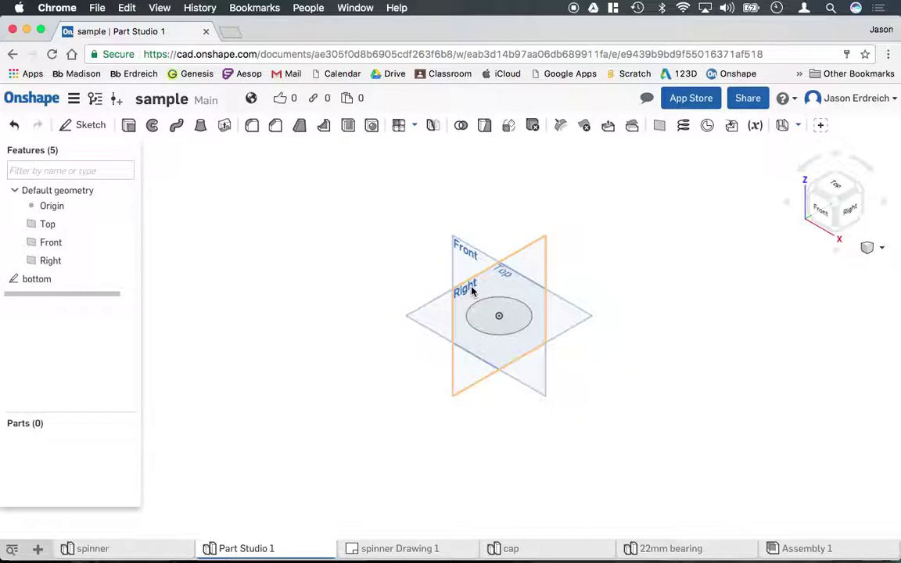
scroll(524, 281, "up", 2)
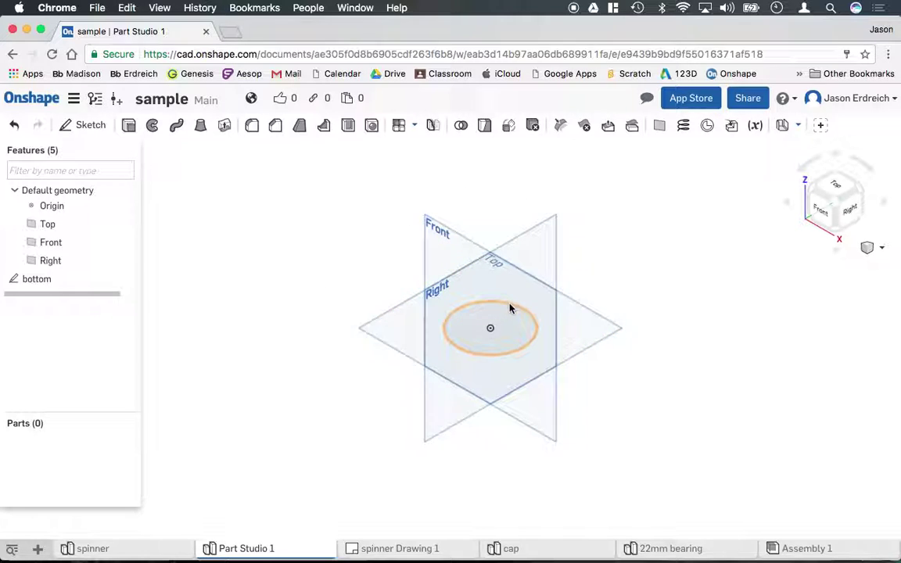
scroll(511, 308, "up", 2)
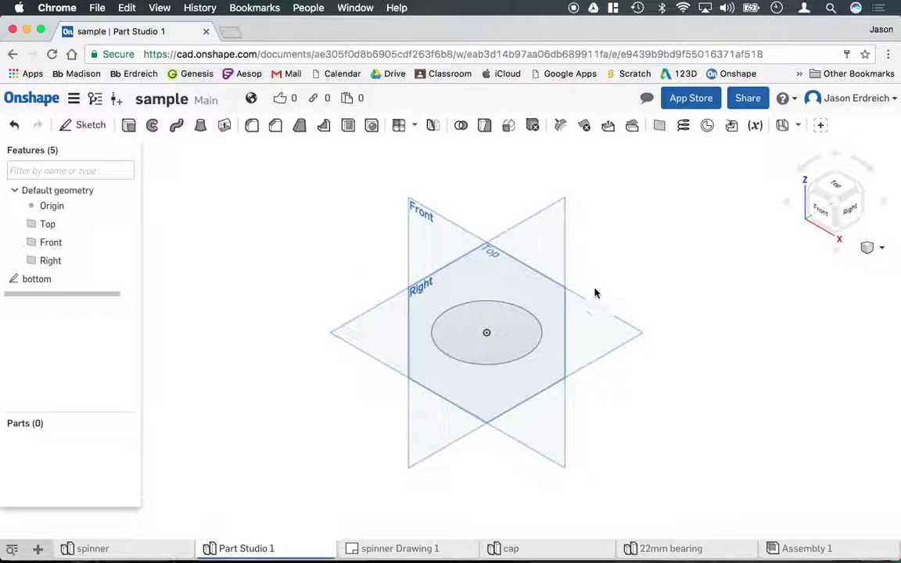
left_click(598, 334)
Step: Create a plane offset 4 in above Top and name it 'top plane offset'
right_click(599, 334)
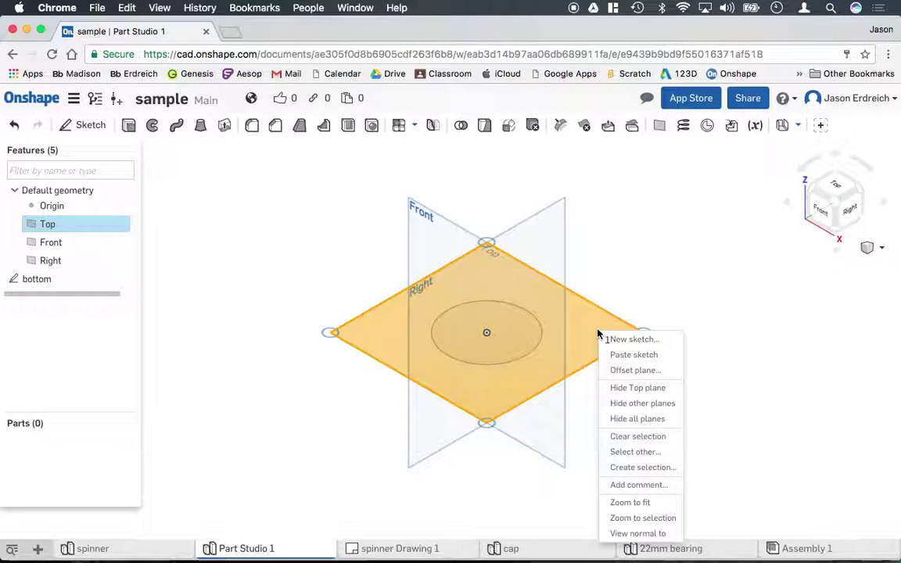
left_click(638, 371)
right_click_drag(576, 395, 579, 373)
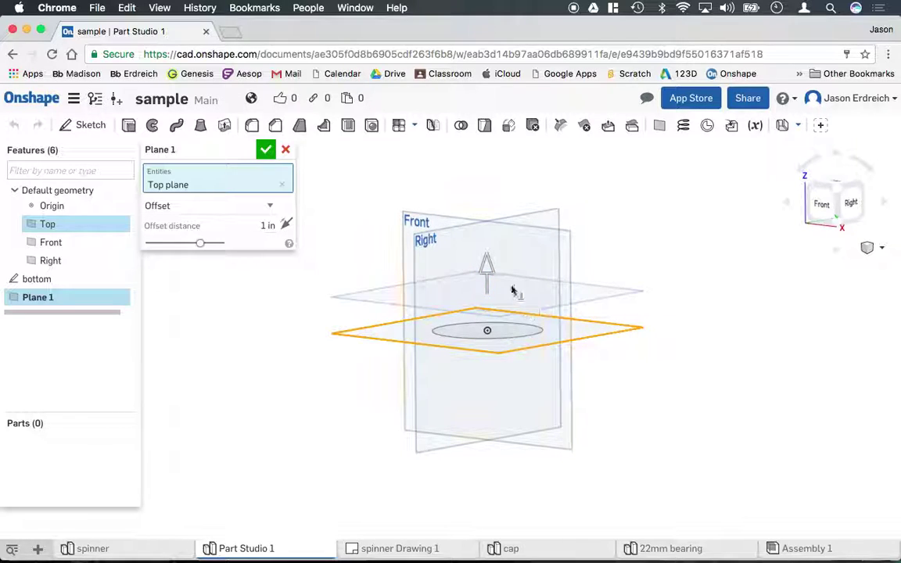
left_click_drag(487, 268, 470, 176)
left_click(254, 225)
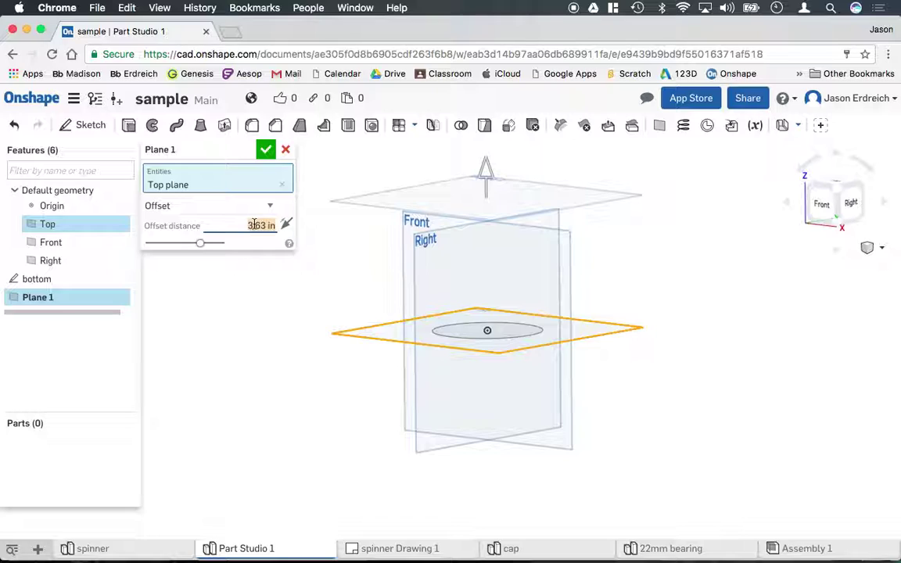
left_click(235, 150)
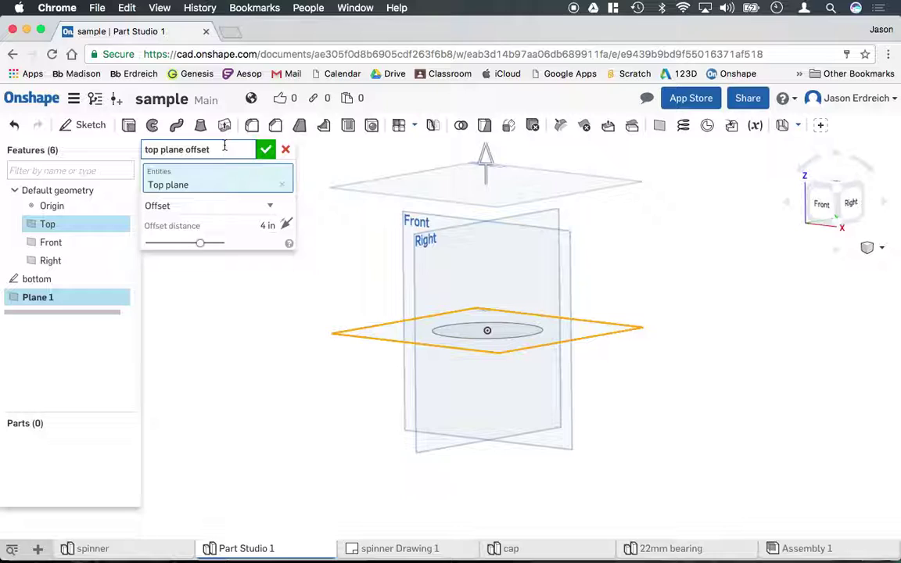
key("Return")
mouse_move(650, 213)
right_mouse_down()
mouse_move(656, 223)
mouse_move(634, 203)
right_mouse_up()
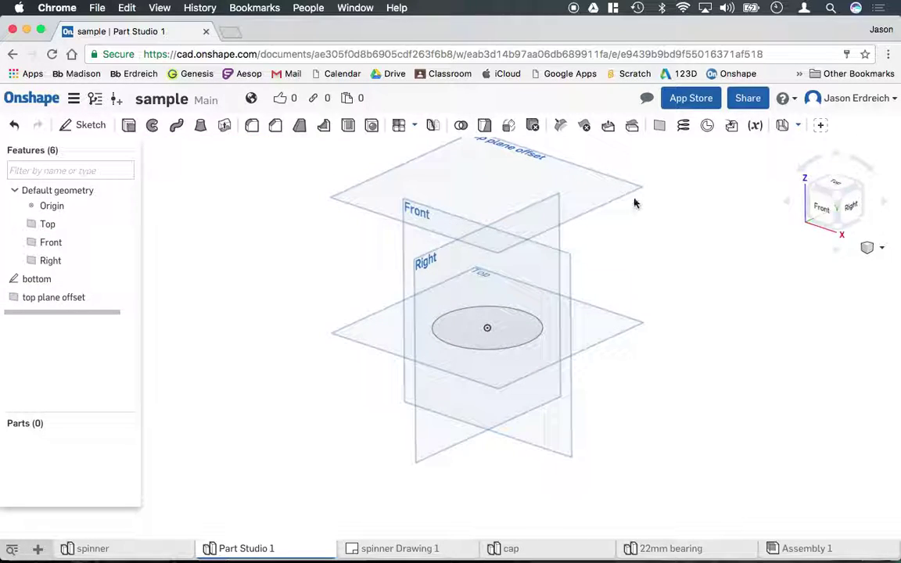
Step: Start a new sketch named 'top' on the top plane offset
left_click(561, 184)
right_click(565, 187)
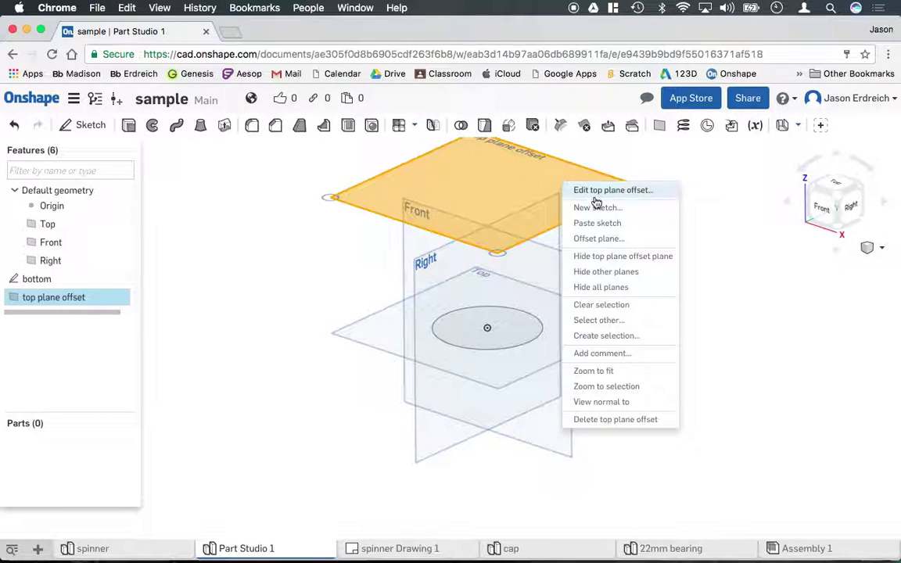
left_click(594, 208)
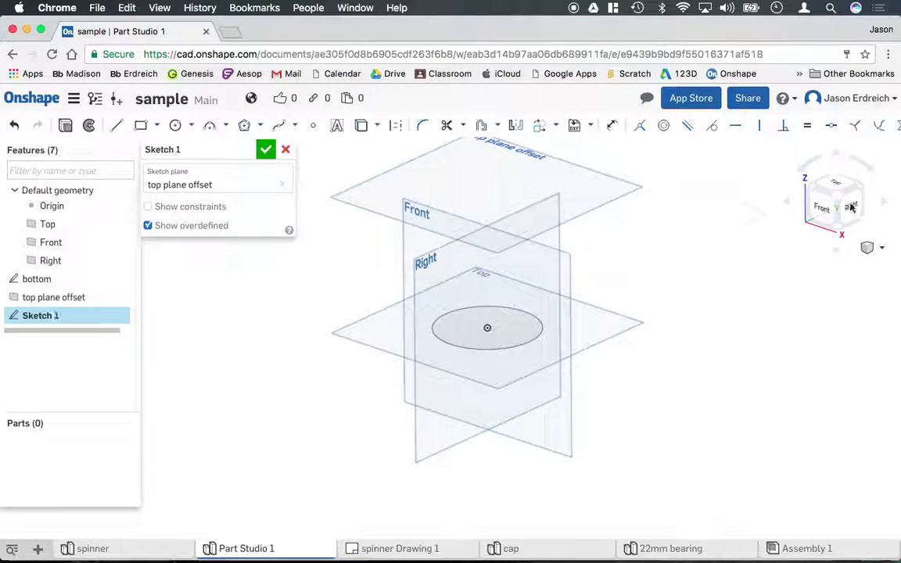
left_click(251, 150)
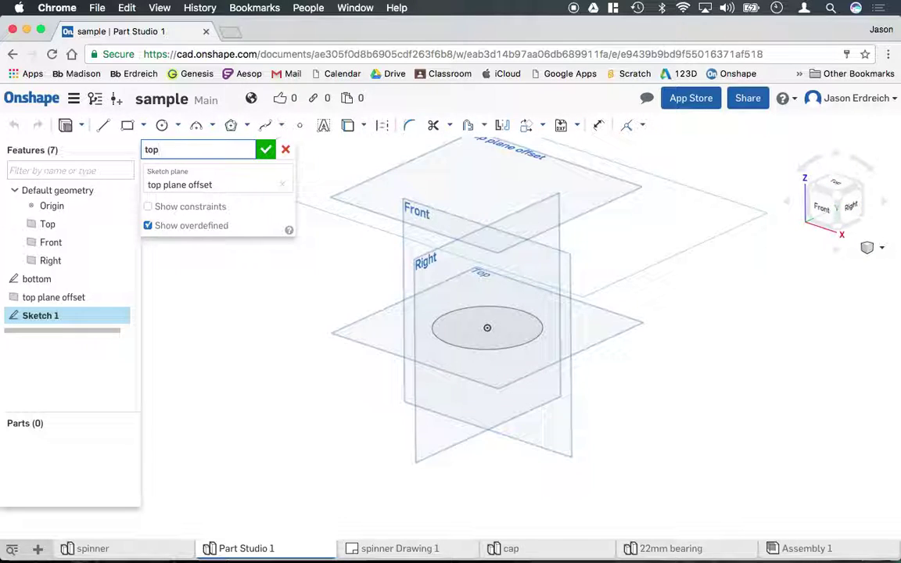
left_click(835, 180)
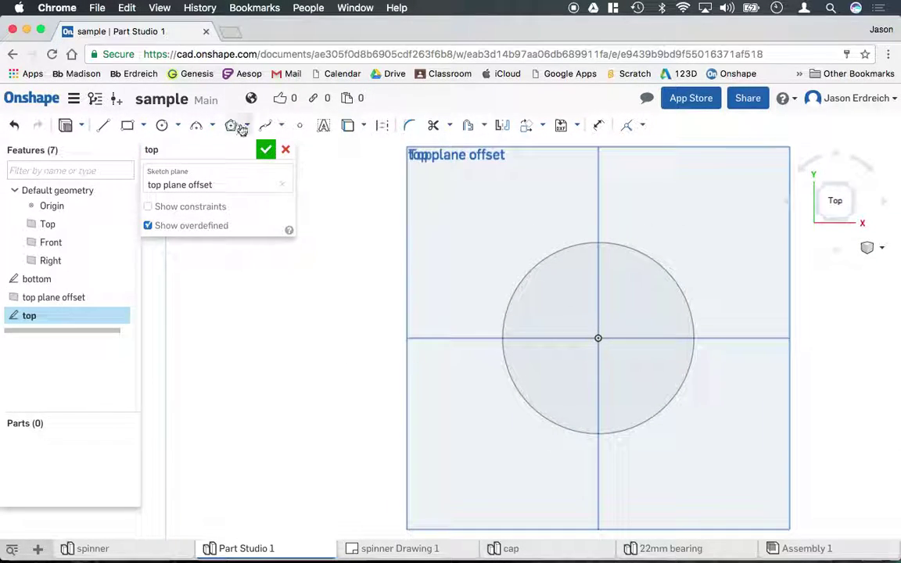
Step: Draw a diameter-3 circle above the bottom circle, close it, and switch to isometric
left_click(162, 126)
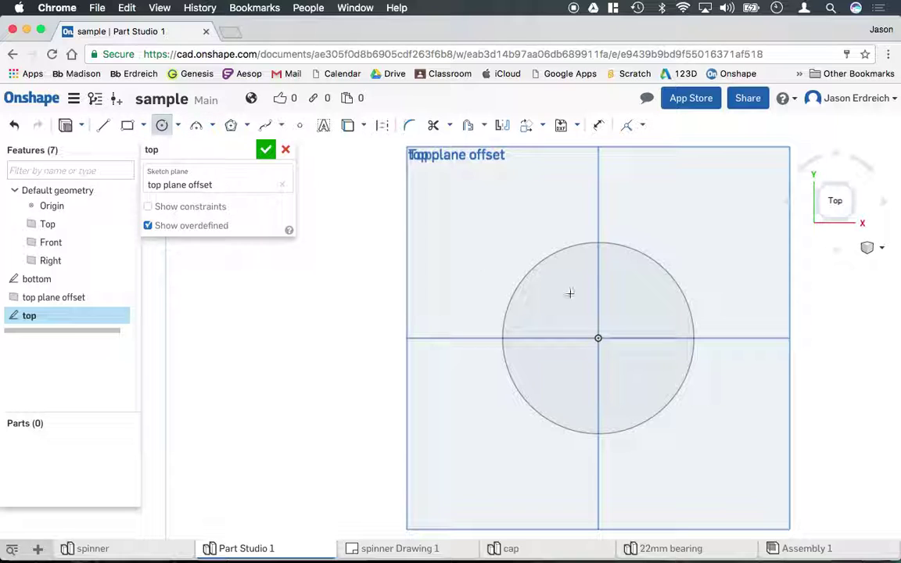
left_click(597, 338)
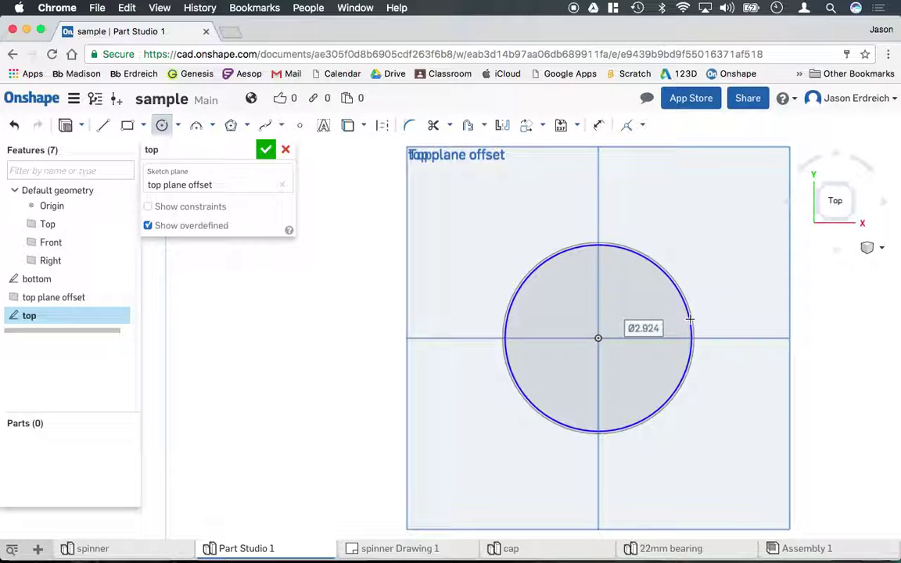
left_click(689, 322)
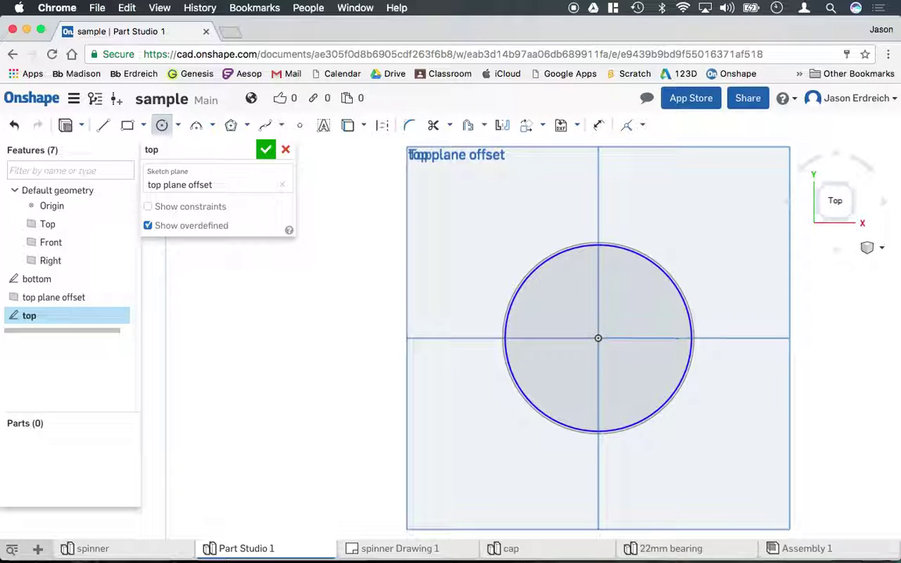
left_click(265, 149)
left_click(881, 248)
left_click(798, 264)
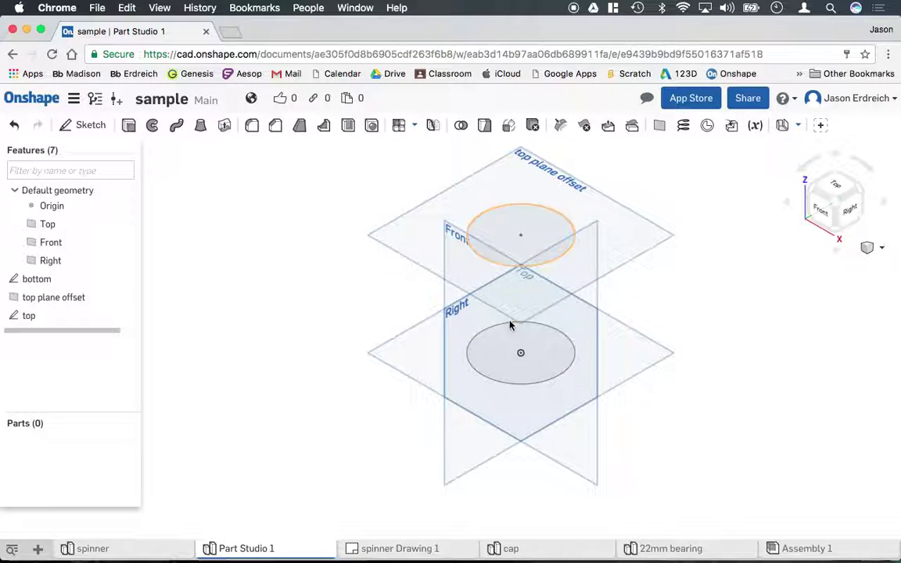
Step: Loft the top and bottom circles into a trial cylinder
left_click(200, 127)
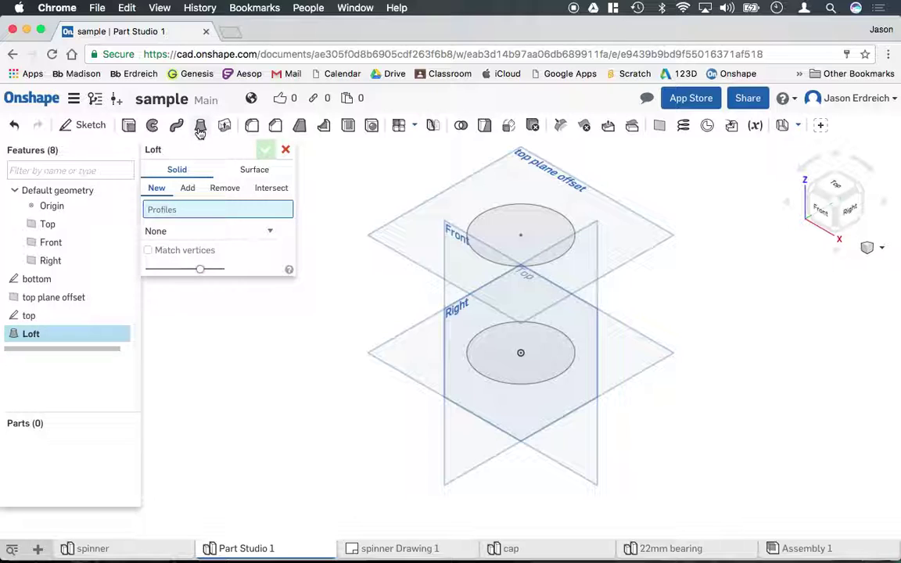
left_click(507, 231)
left_click(507, 364)
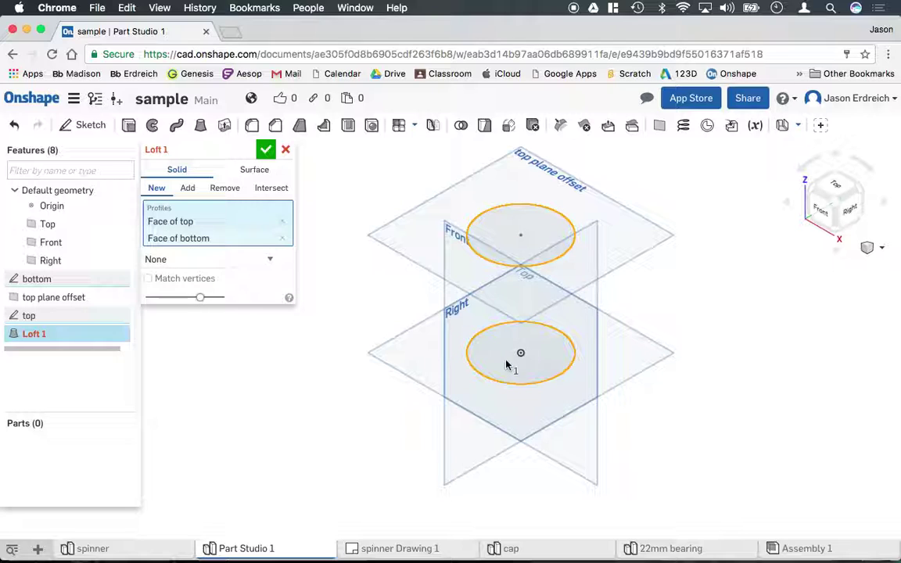
left_click(266, 151)
key("shift+4")
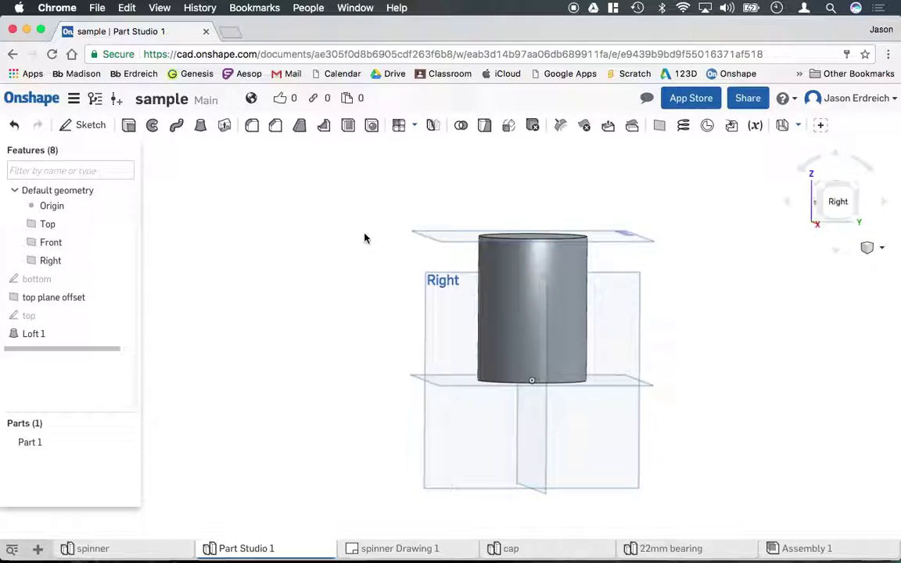
right_click_drag(365, 238, 404, 261)
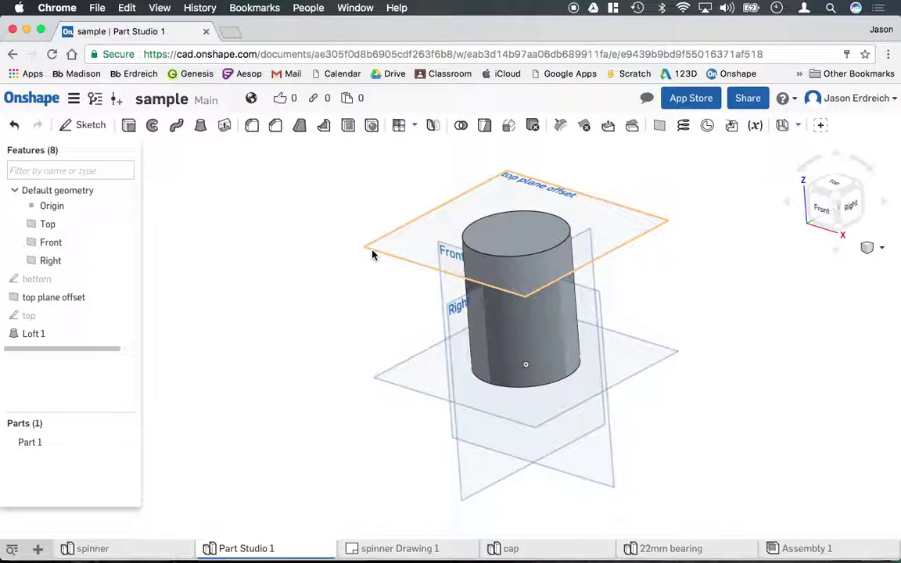
right_click_drag(372, 252, 383, 250)
Step: Delete the bottom sketch through Loft 1, including the offset plane
left_click(58, 280)
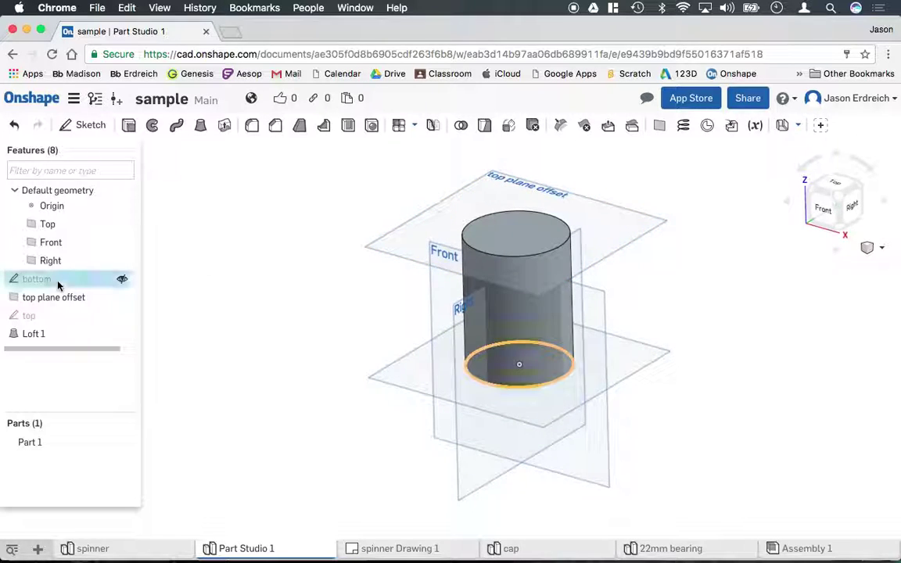
left_click(54, 336, "shift")
right_click(56, 337)
left_click(121, 409)
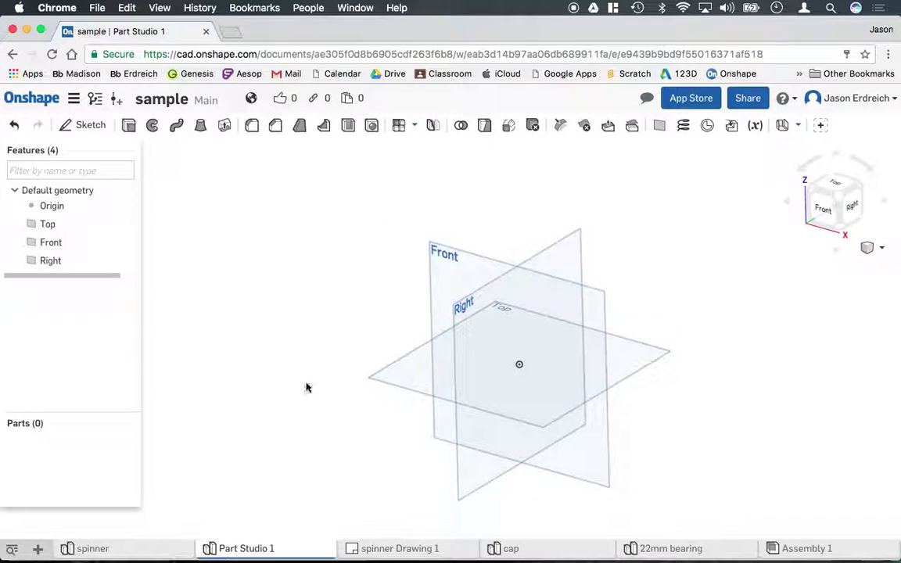
right_click(572, 263)
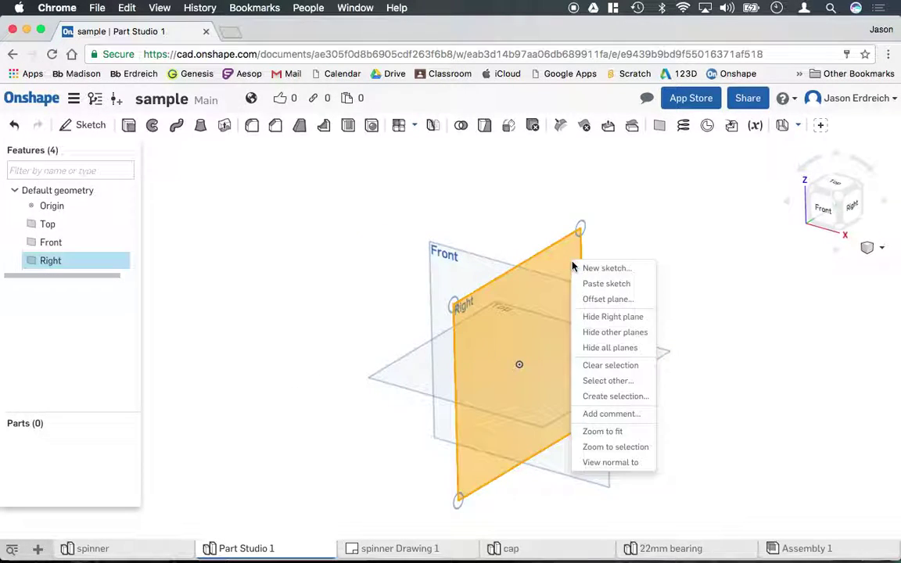
Step: Draw a closed four-line trapezoid on a new Right-plane sketch, wider at the top
left_click(589, 269)
left_click(842, 212)
scroll(654, 256, "up", 5)
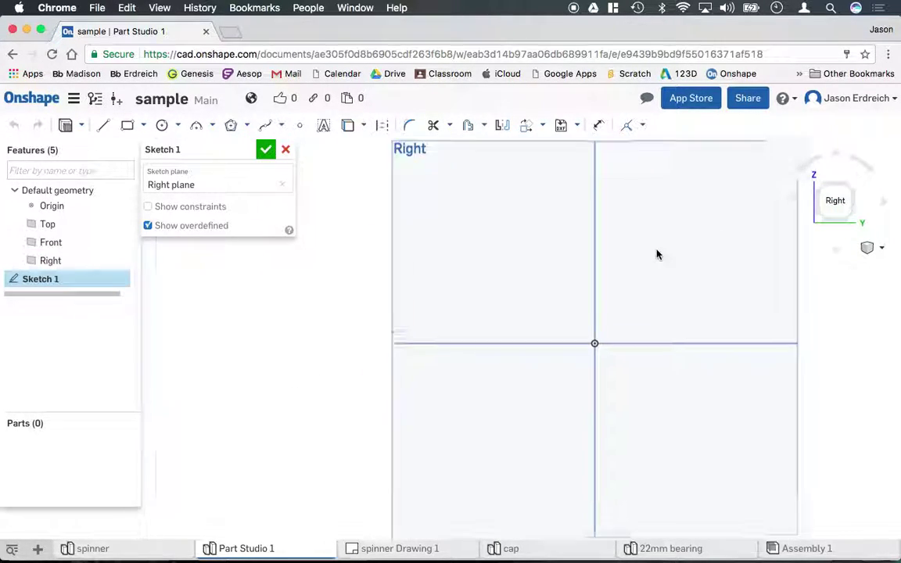
left_click(104, 126)
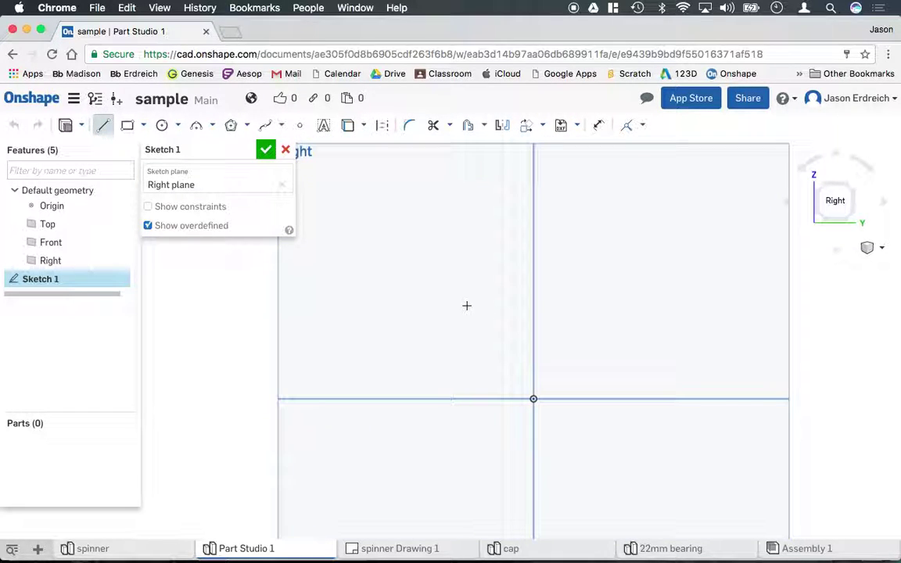
left_click(632, 306)
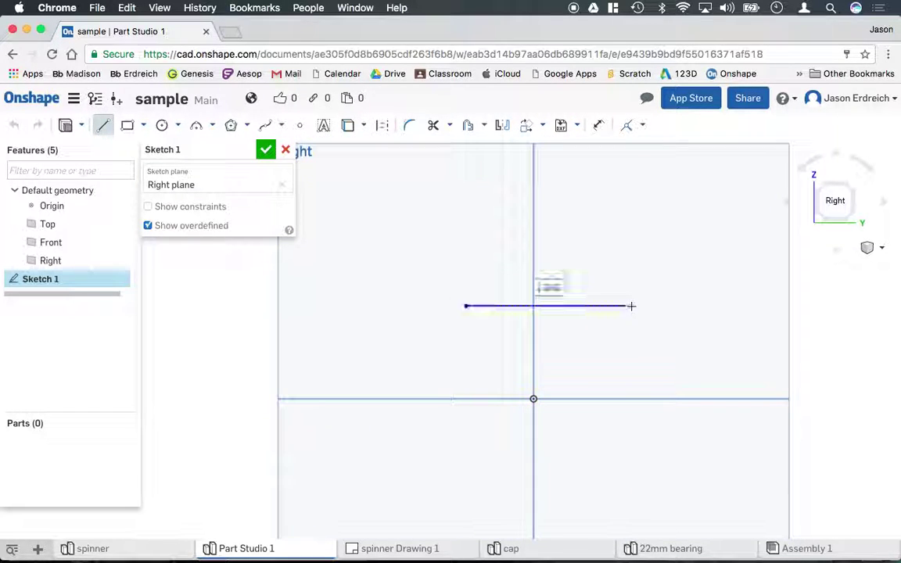
left_click(612, 399)
left_click(461, 399)
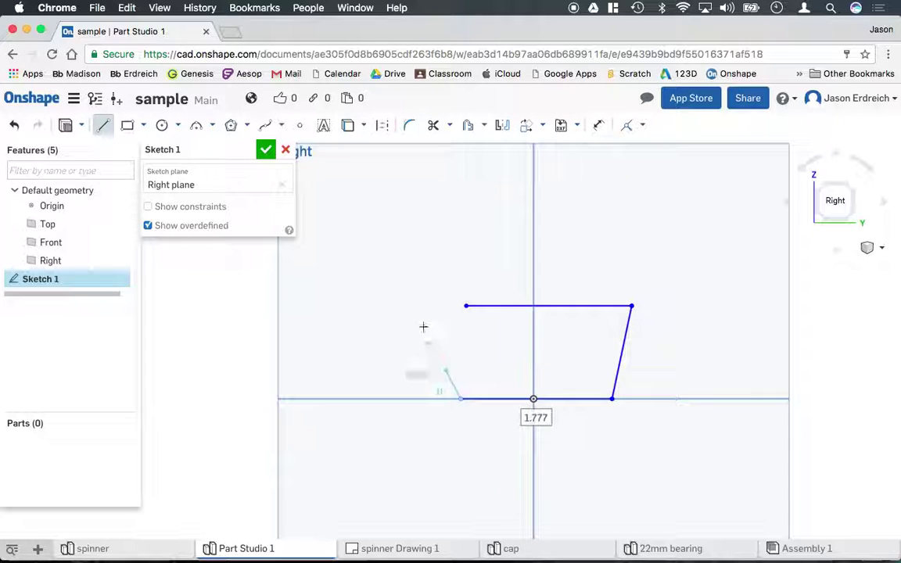
left_click(466, 306)
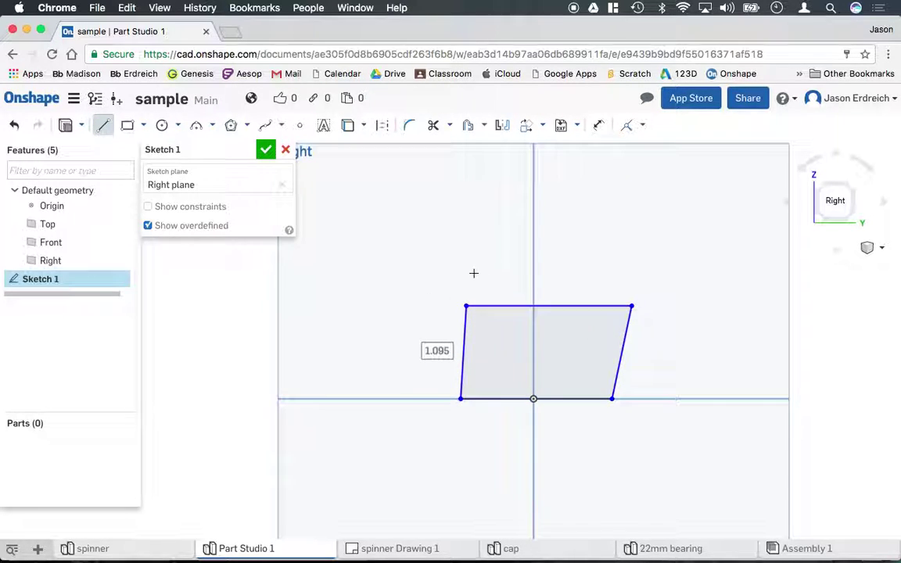
key("Escape")
left_click_drag(466, 306, 436, 306)
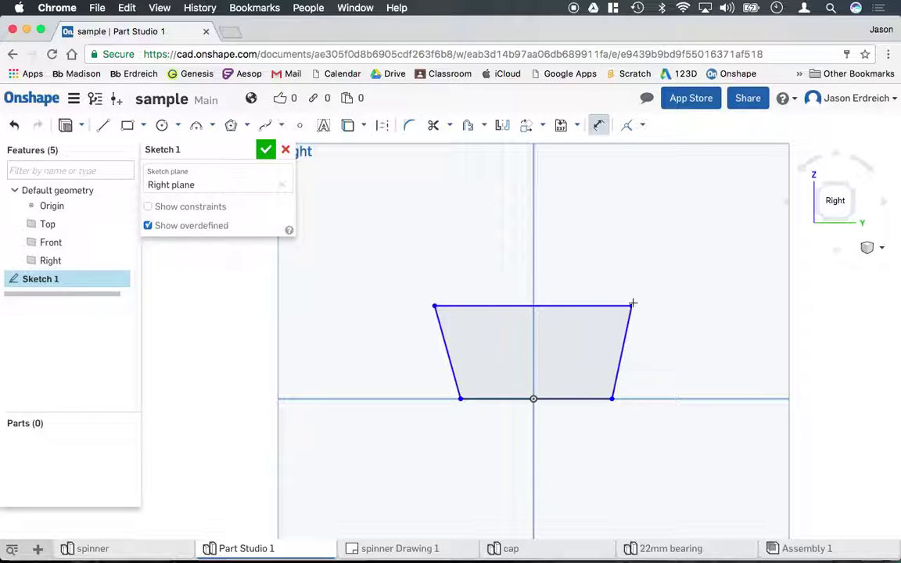
Step: Dimension the trapezoid's height as 1.5
left_click(654, 398)
left_click(618, 307)
left_click(695, 344)
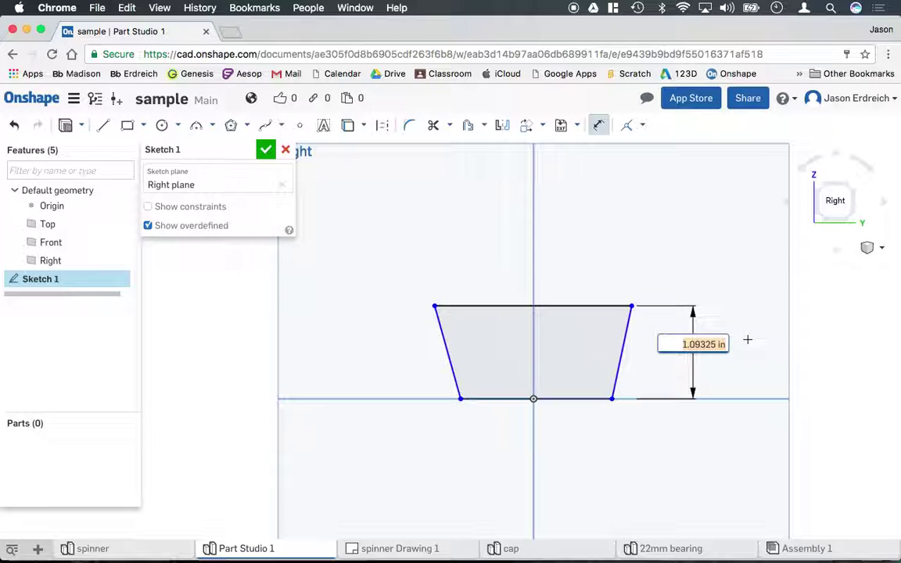
type("1.5")
key("Return")
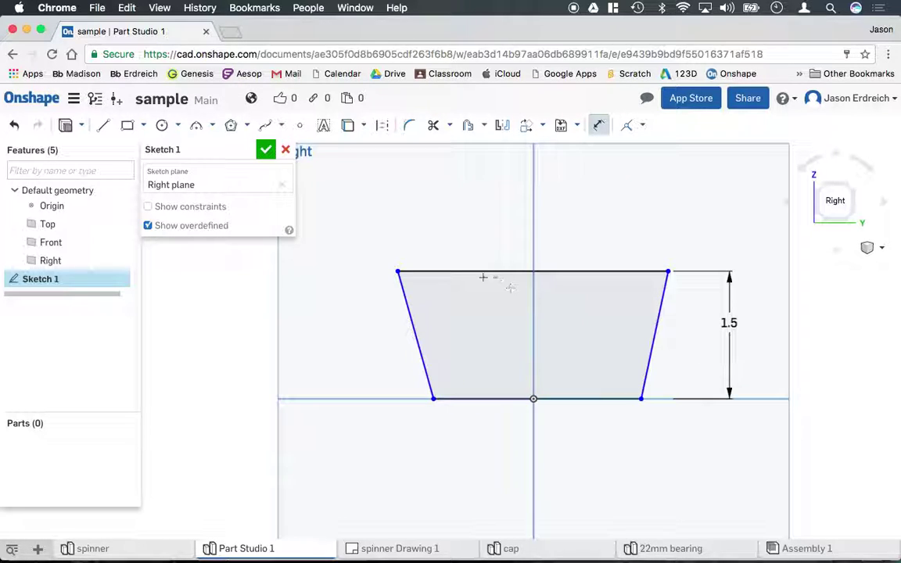
Step: Dimension both bottom halves as 1.2 from the centre line
left_click(533, 338)
left_click(525, 454)
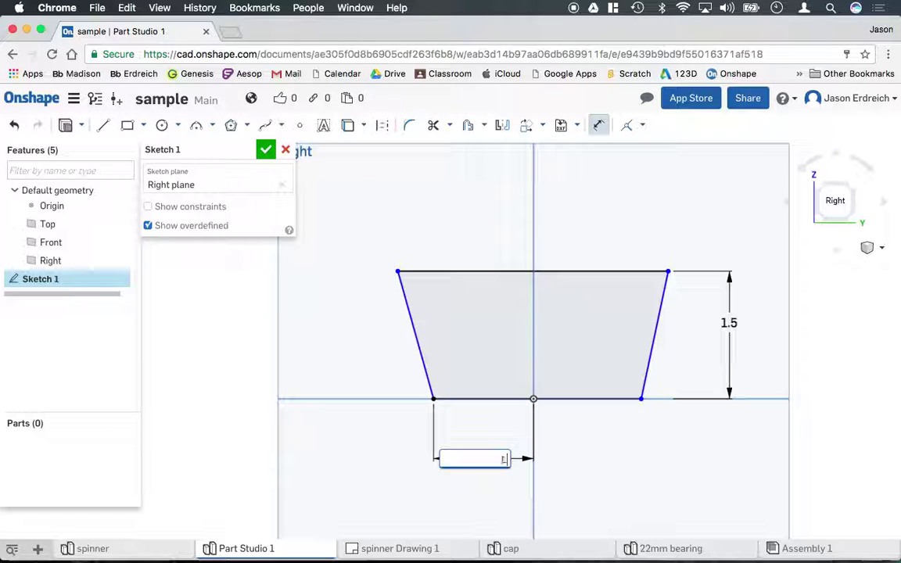
type("1.2")
key("Return")
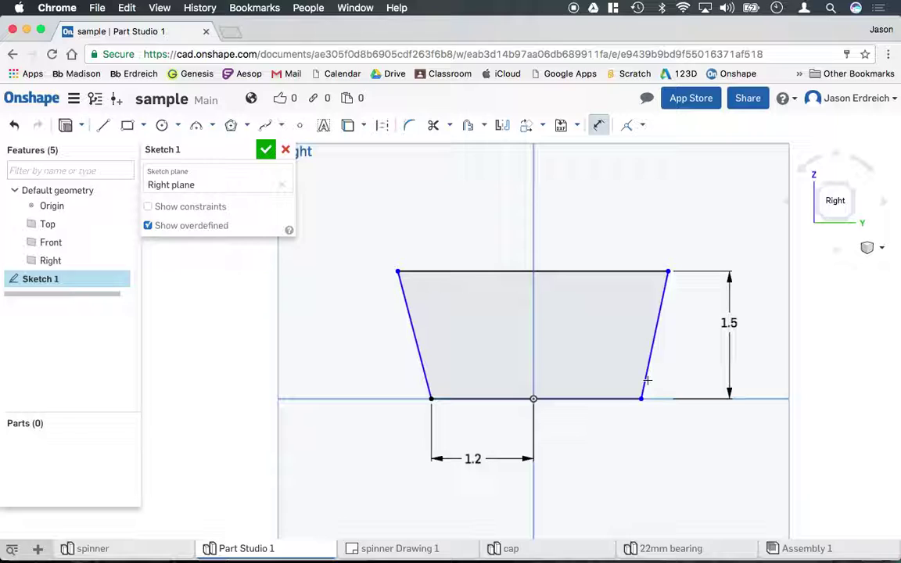
left_click(534, 342)
left_click(642, 399)
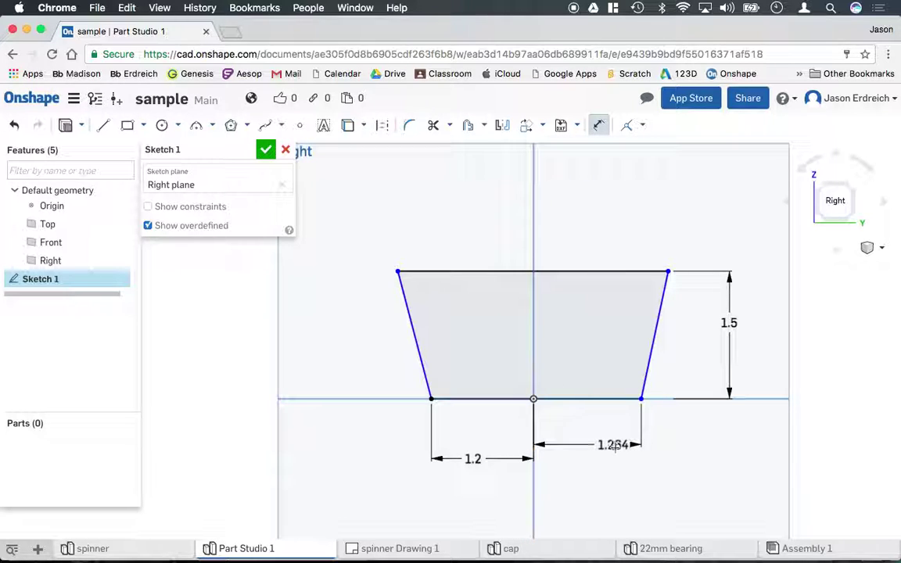
left_click(601, 453)
type("1.2")
key("Return")
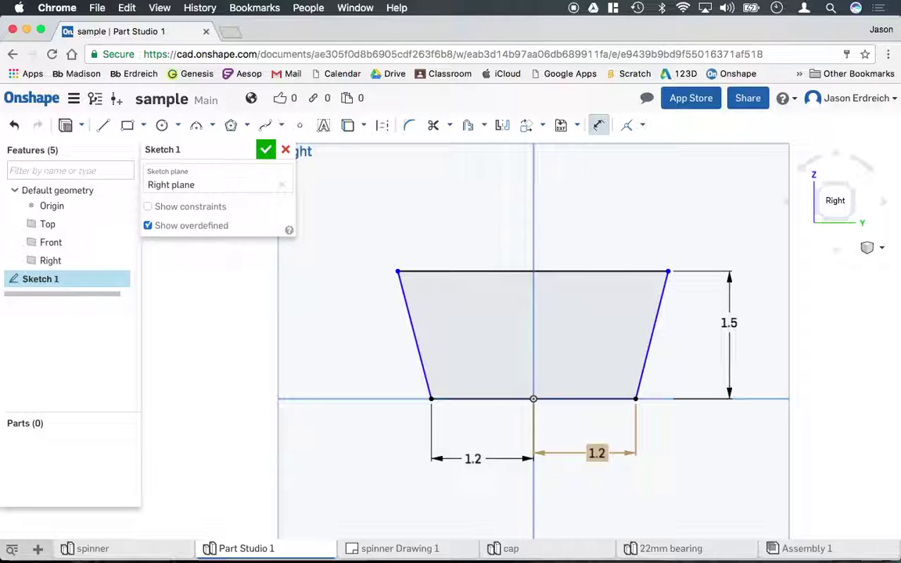
Step: Dimension both top halves as 1.5 from the centre line
left_click(668, 271)
left_click(601, 216)
type("1.0")
key("Return")
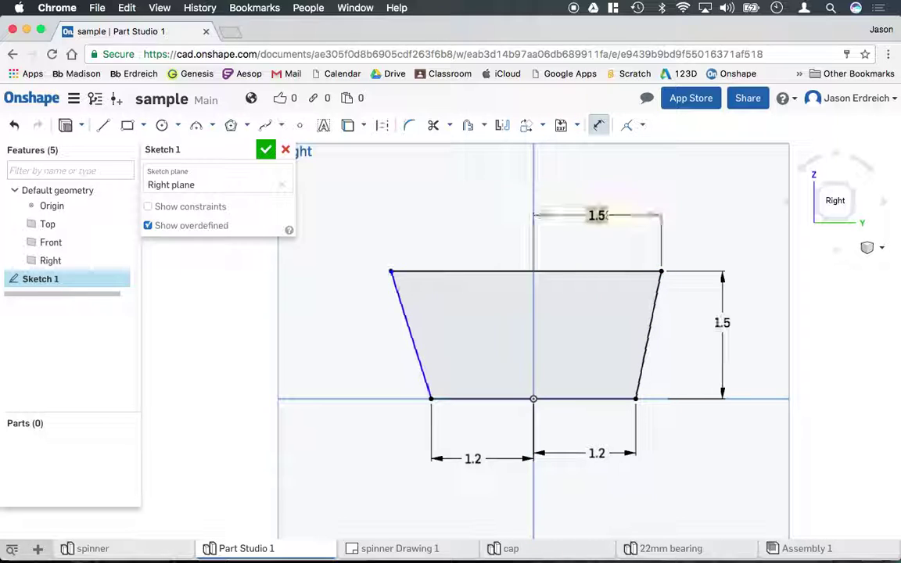
left_click(533, 242)
left_click(459, 223)
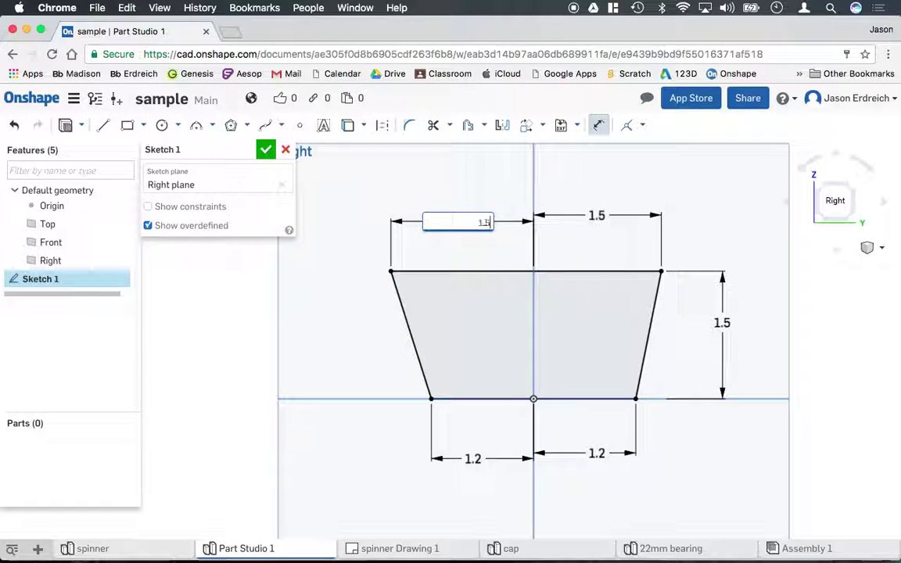
key("Return")
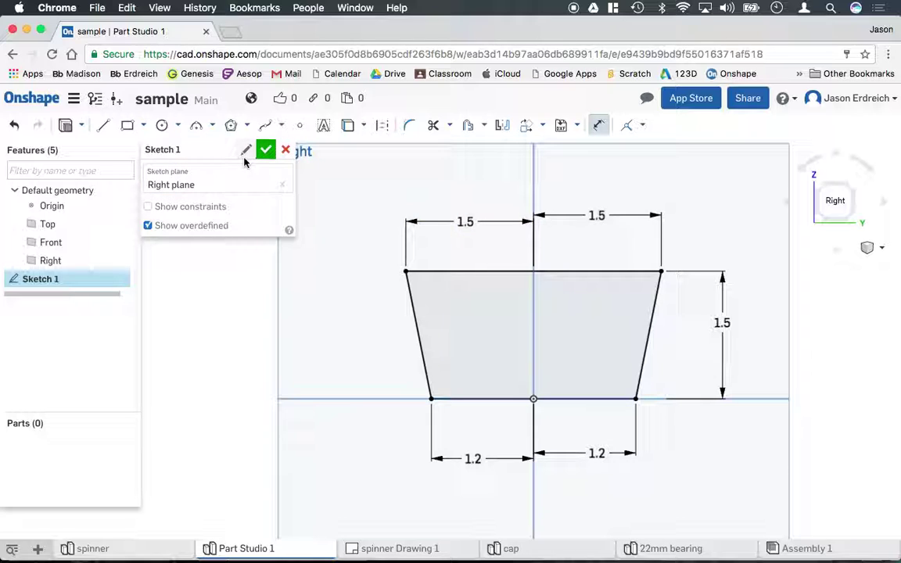
Step: Rename the sketch to 'back' and close it
left_click(245, 149)
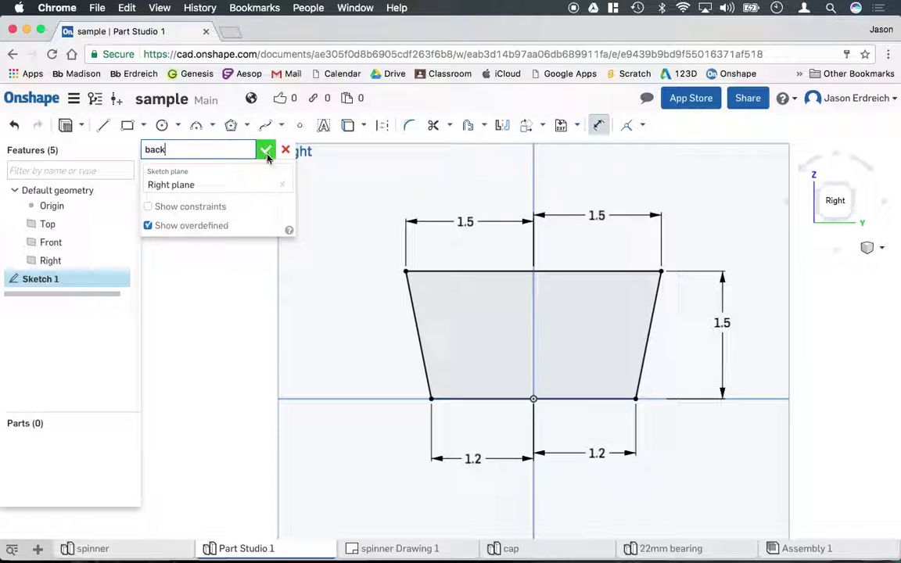
left_click(266, 149)
left_click(878, 248)
Step: Offset the Right plane by about 1.79 in and name the new plane 'middle plane'
left_click(850, 266)
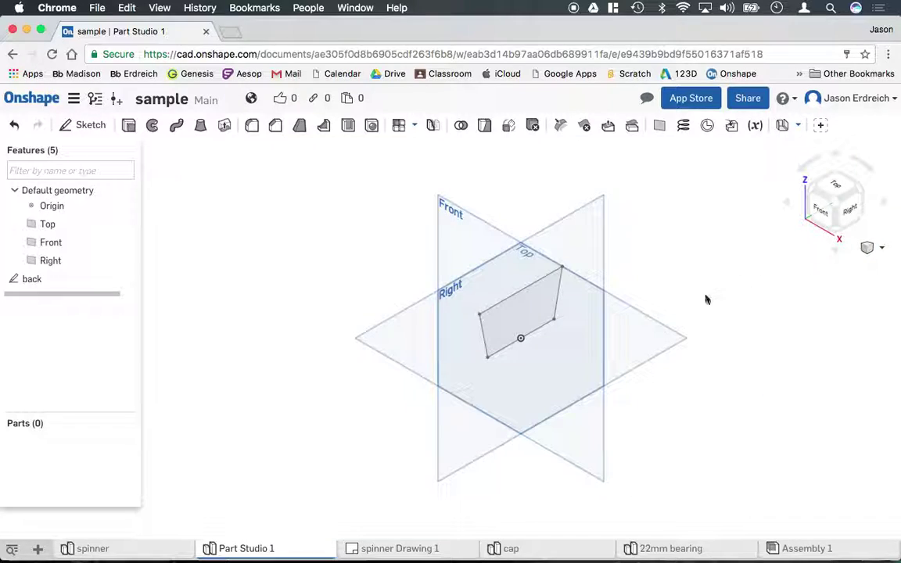
left_click(598, 238)
right_click(598, 238)
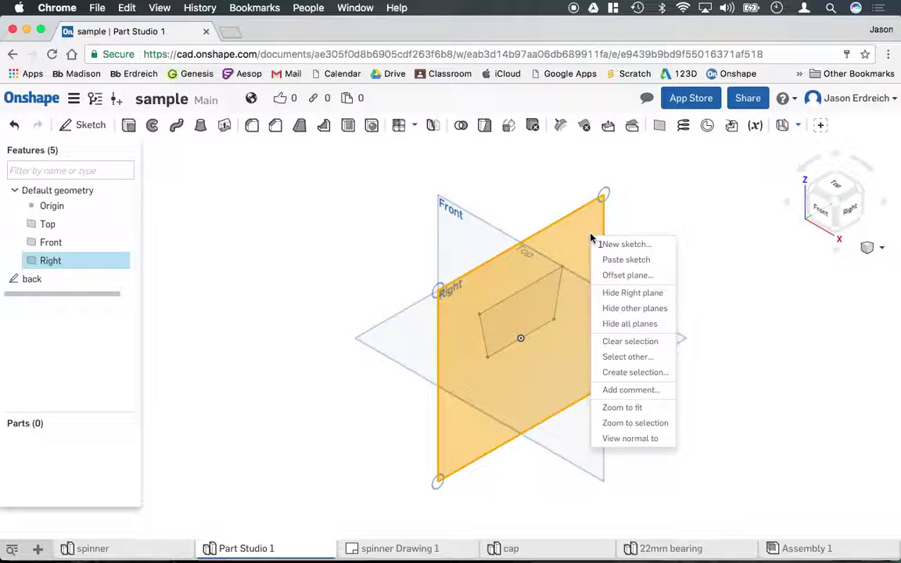
left_click(628, 279)
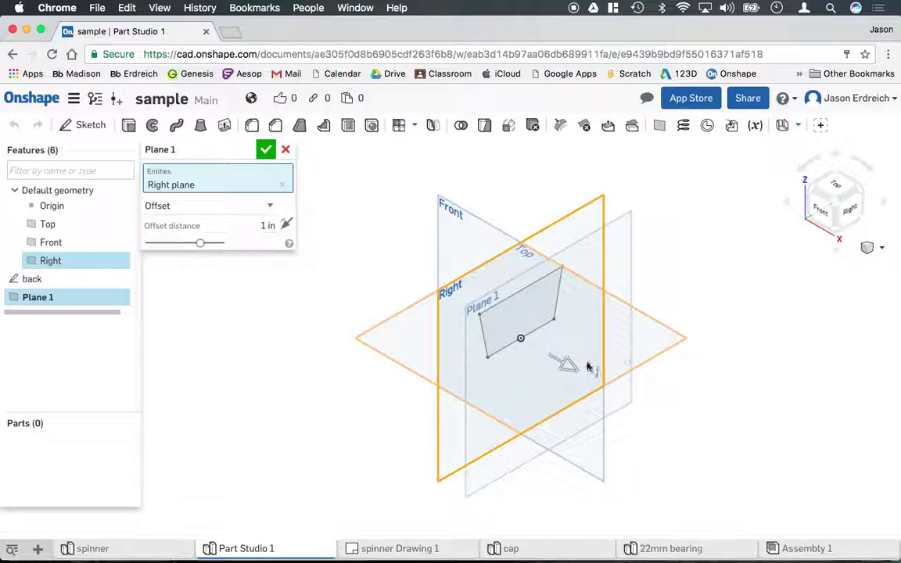
mouse_move(576, 373)
left_mouse_down()
mouse_move(598, 387)
mouse_move(589, 383)
left_mouse_up()
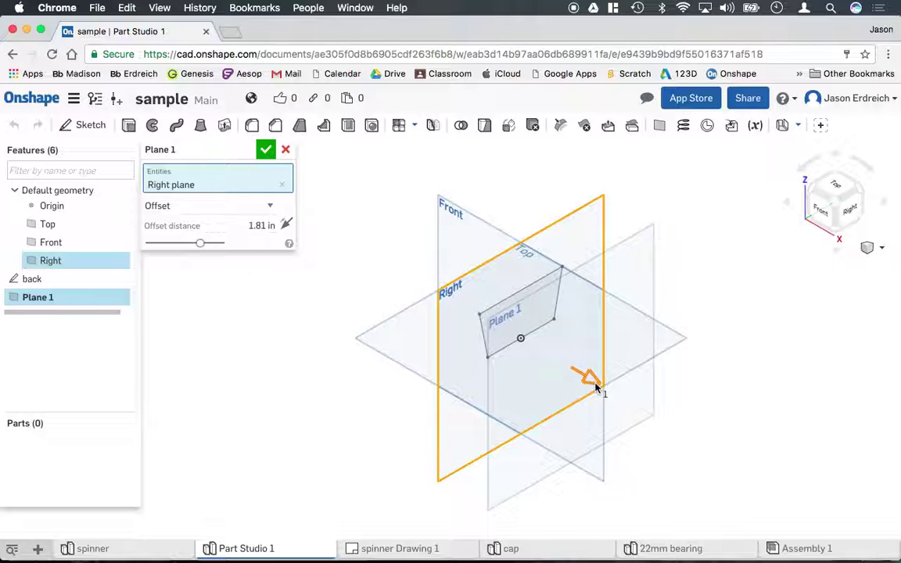
left_click(247, 152)
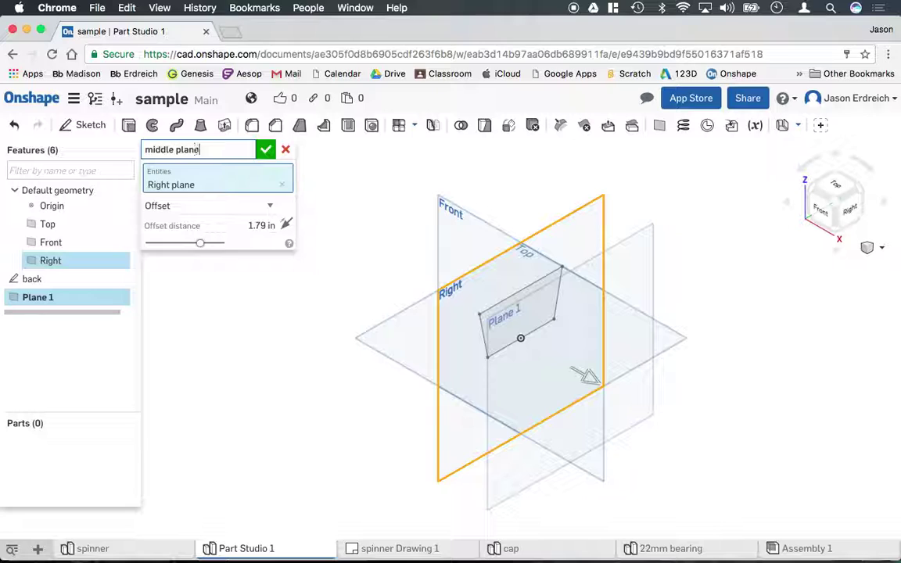
type("middle plane")
left_click(266, 150)
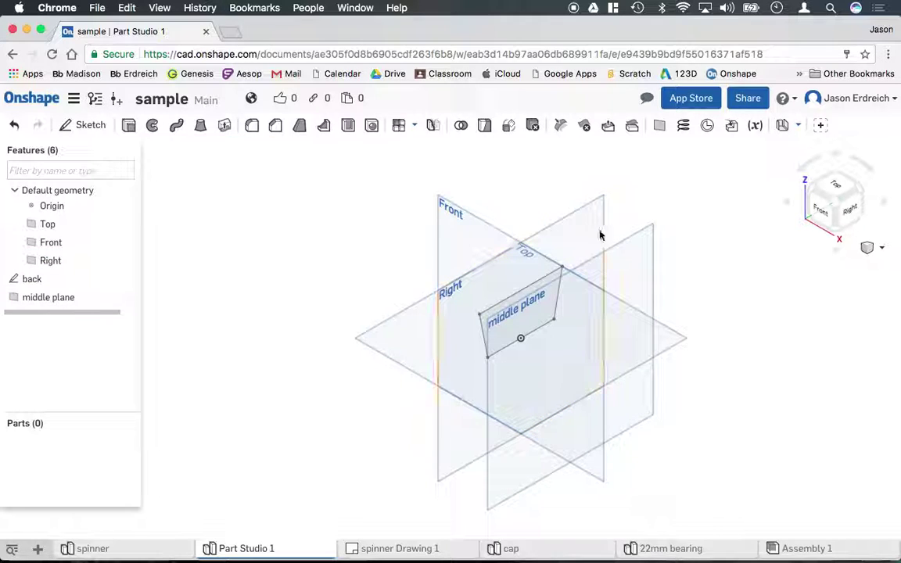
Step: Start a new sketch on the middle plane, viewed head-on
right_click(656, 267)
left_click(666, 286)
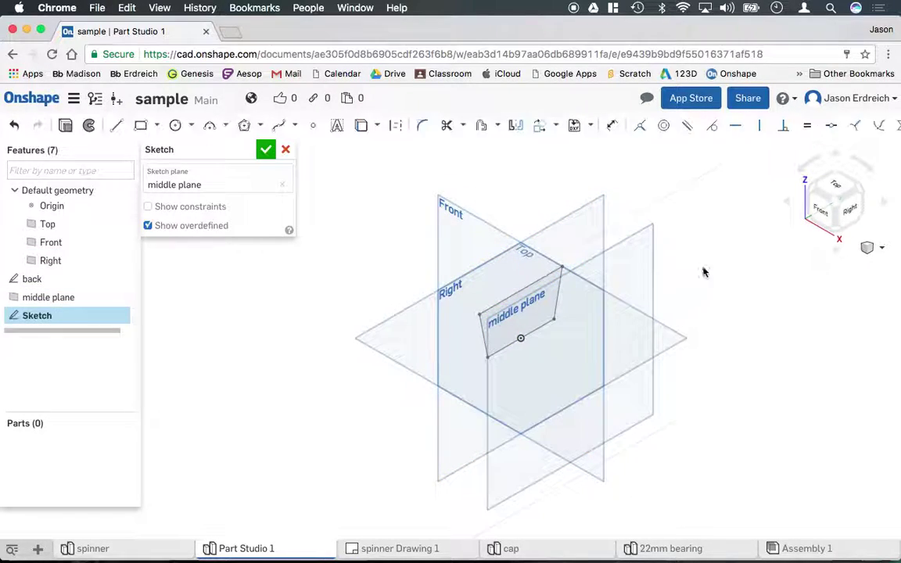
key("n")
scroll(669, 233, "up", 2)
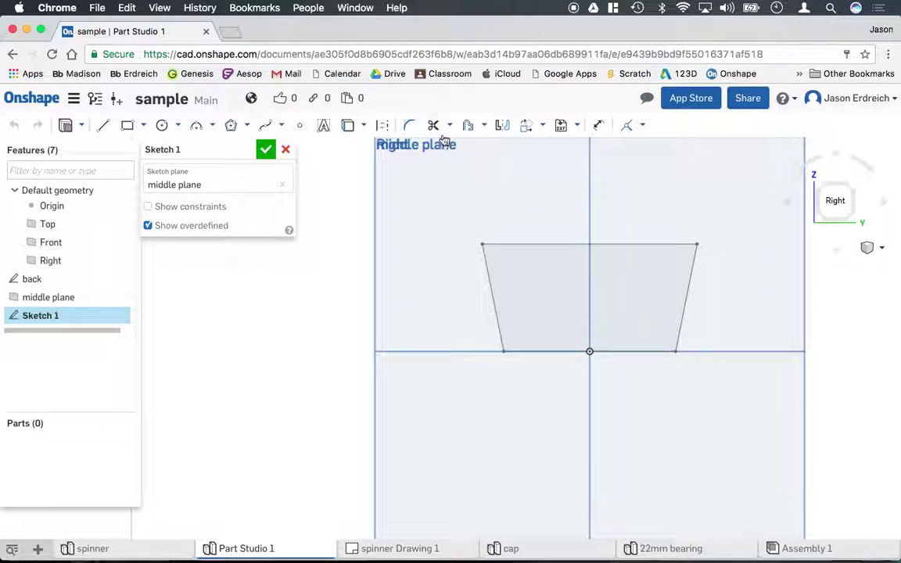
Step: Offset all four back trapezoid edges inward by 0.12 into a closed outline
left_click(471, 128)
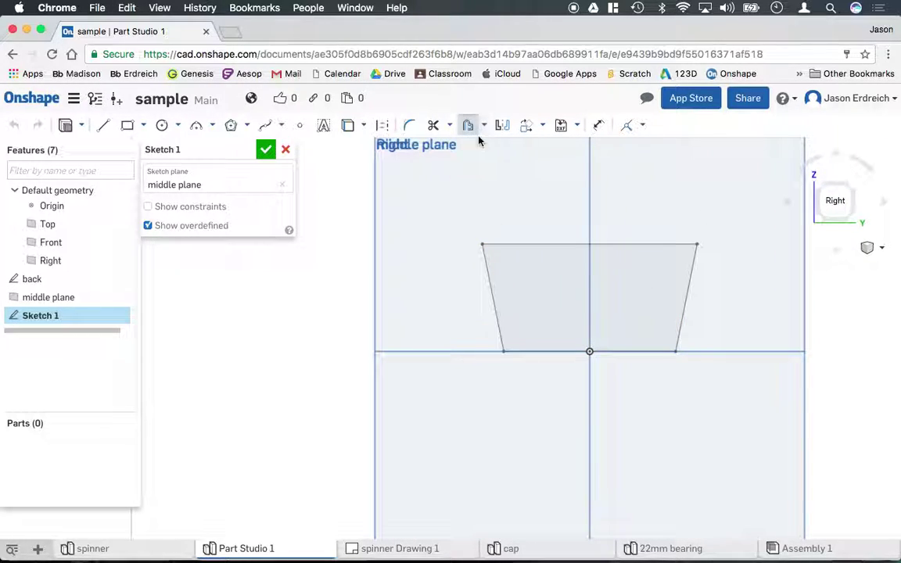
left_click(493, 291)
left_click(533, 249)
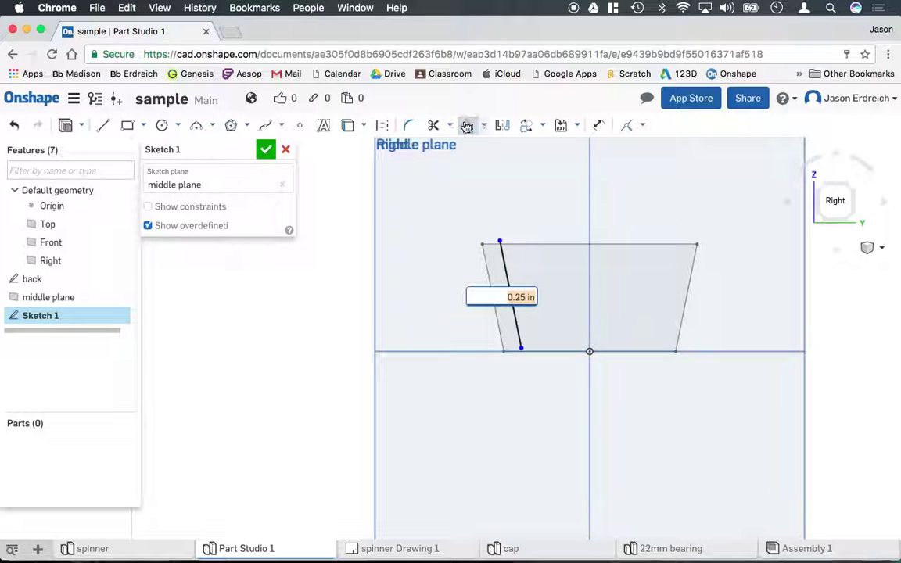
key("Escape")
key("ctrl+z")
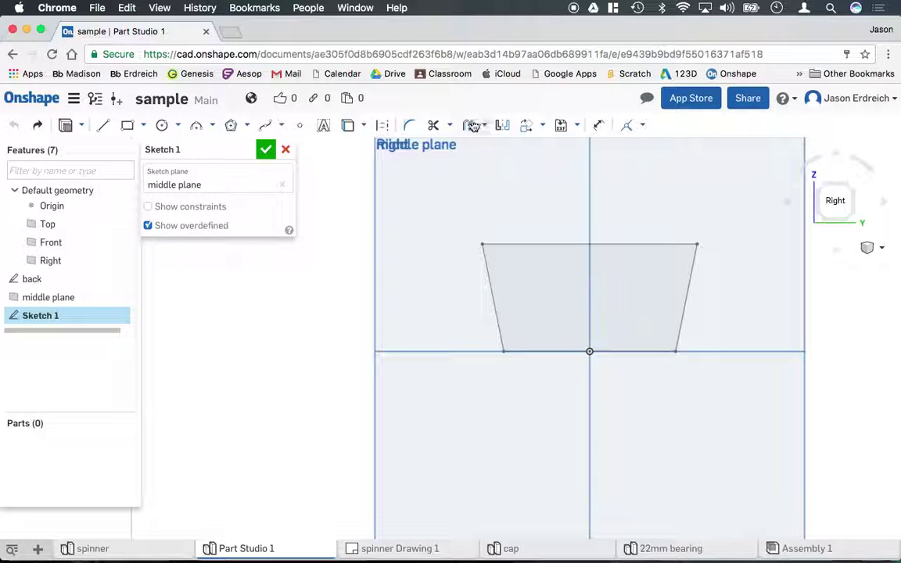
left_click(494, 294)
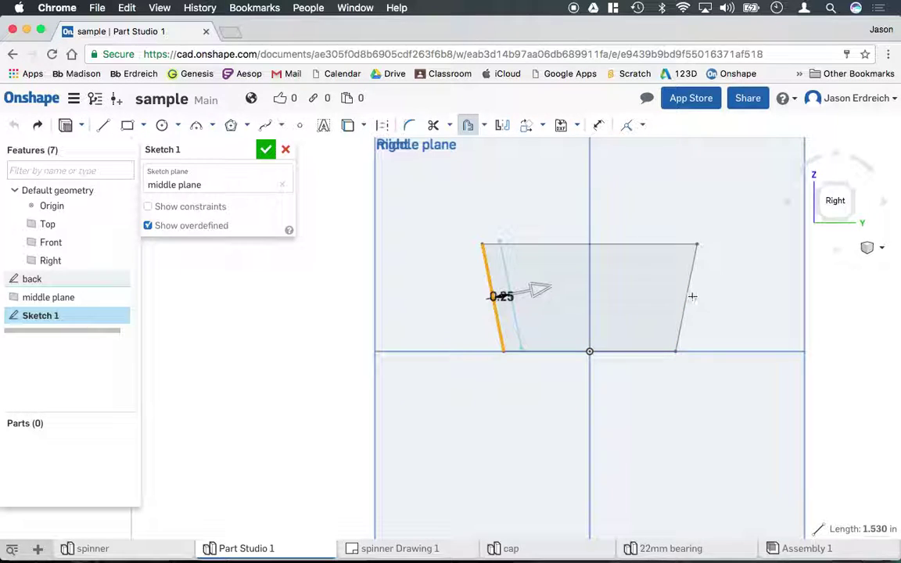
left_click(685, 294)
left_click(618, 245)
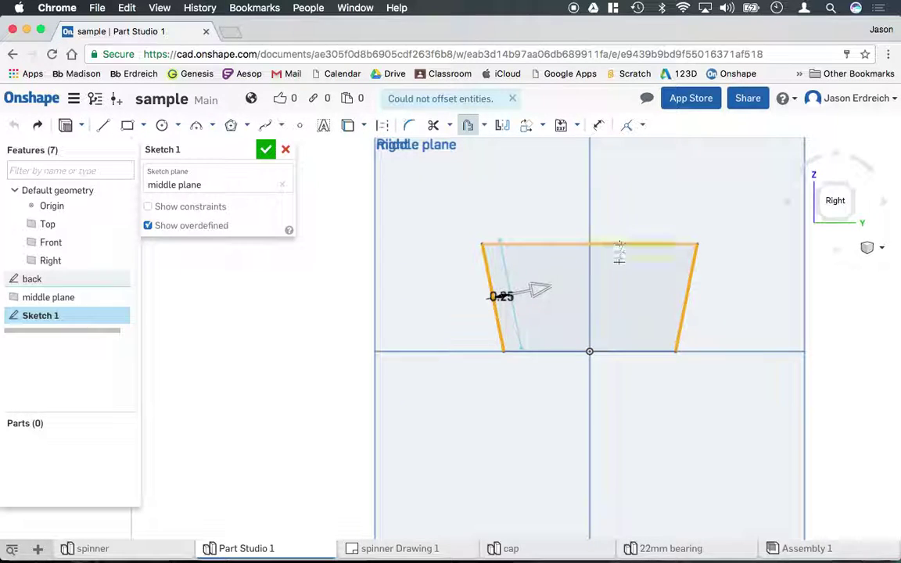
left_click(618, 353)
mouse_move(542, 291)
left_mouse_down()
mouse_move(522, 292)
mouse_move(531, 289)
left_mouse_up()
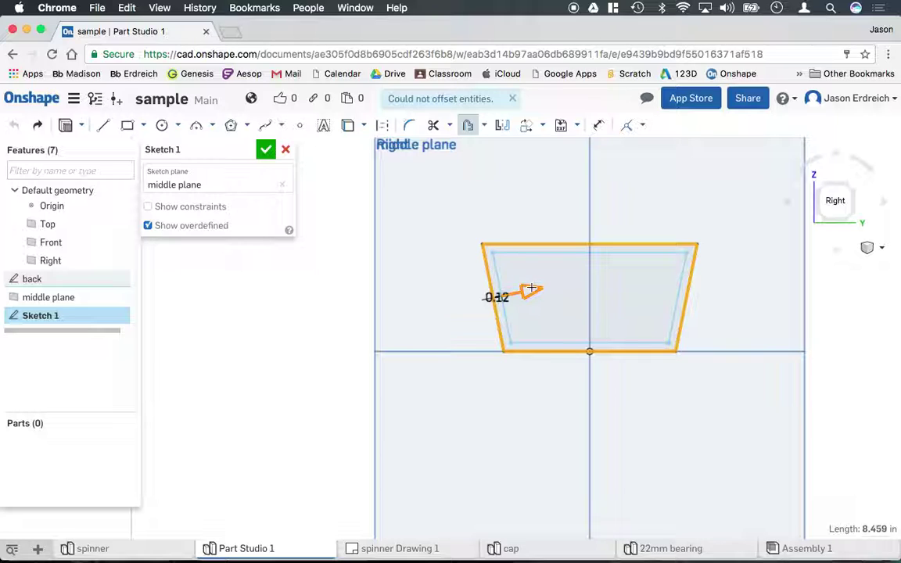
key("Return")
Step: Name the sketch 'middle' and finish it
type("midd")
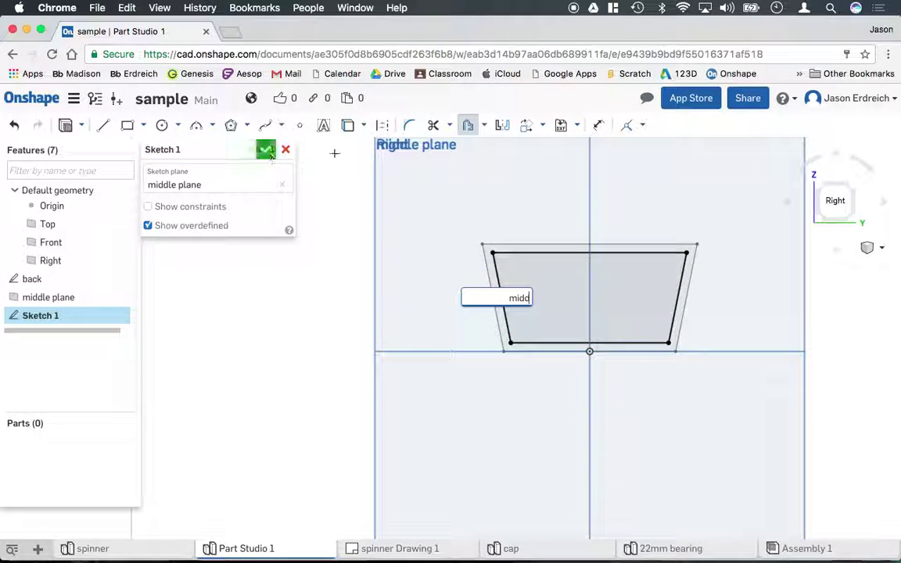
key("Escape")
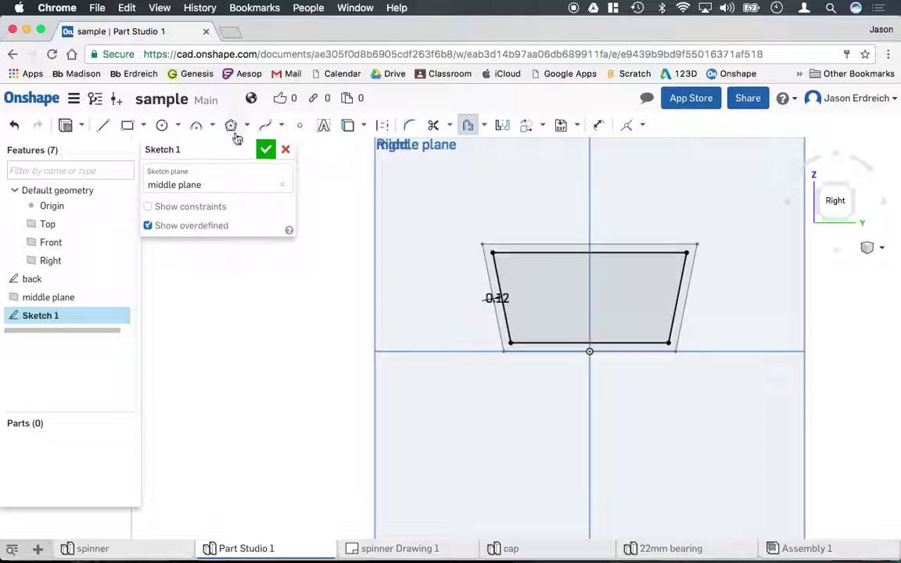
left_click(246, 149)
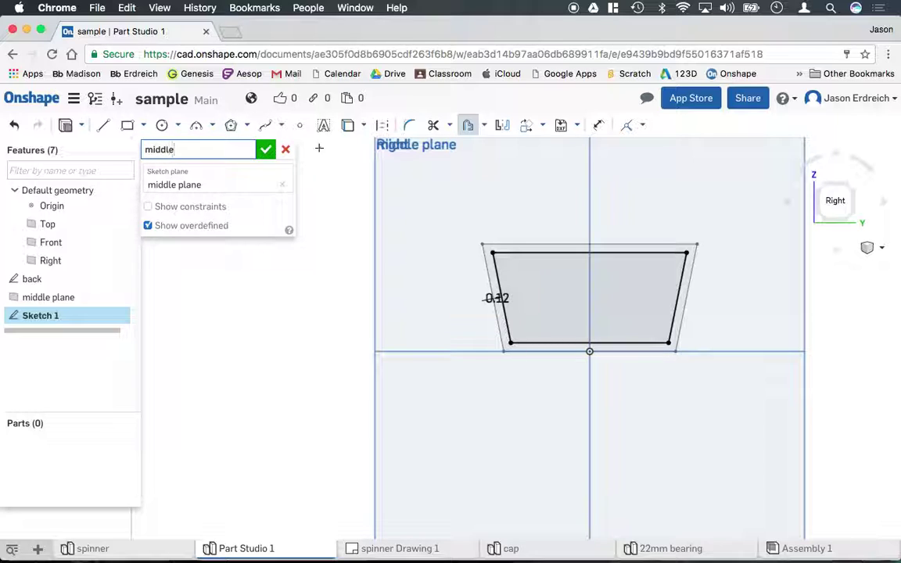
type("middle")
left_click(266, 148)
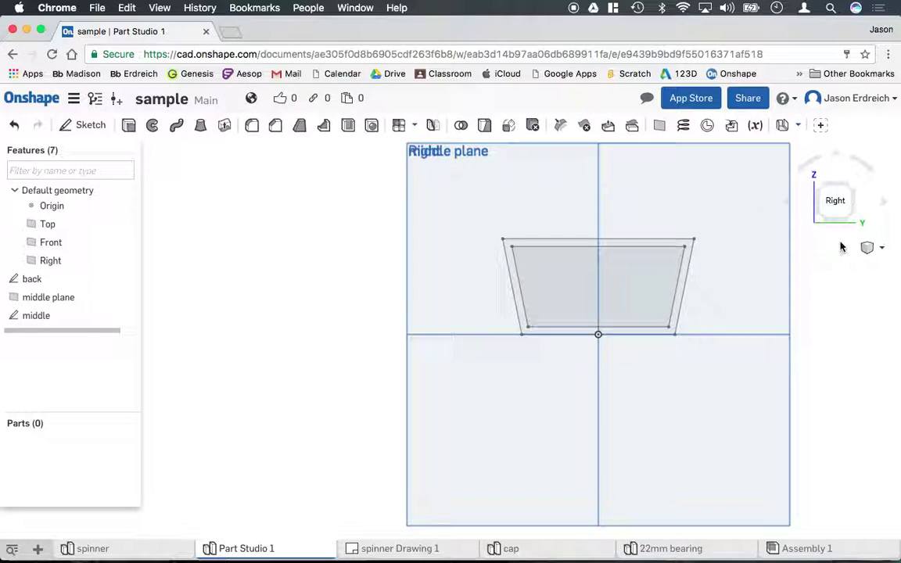
Step: Create a plane named 'front plane' offset 2.15 in beyond the middle plane
left_click(870, 248)
left_click(840, 264)
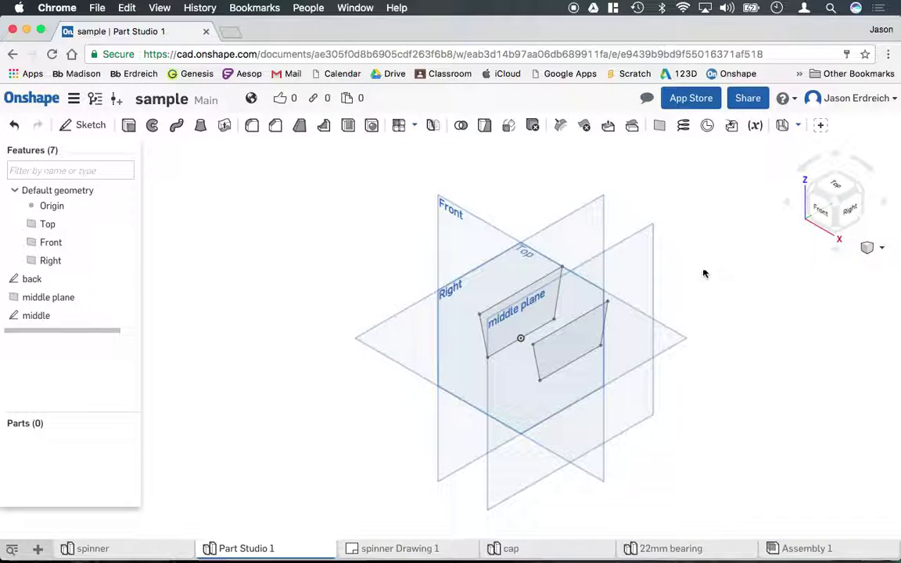
right_click(625, 269)
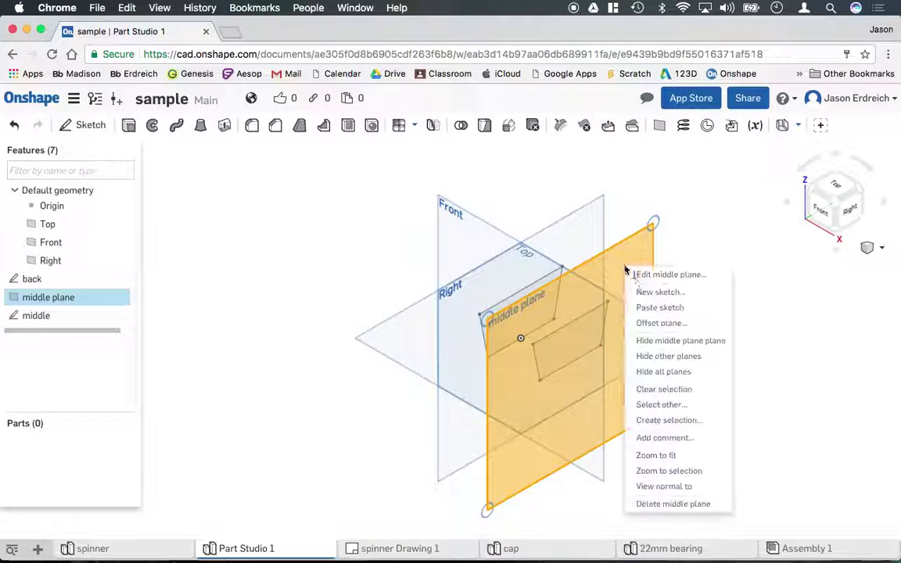
left_click(649, 325)
left_click(250, 153)
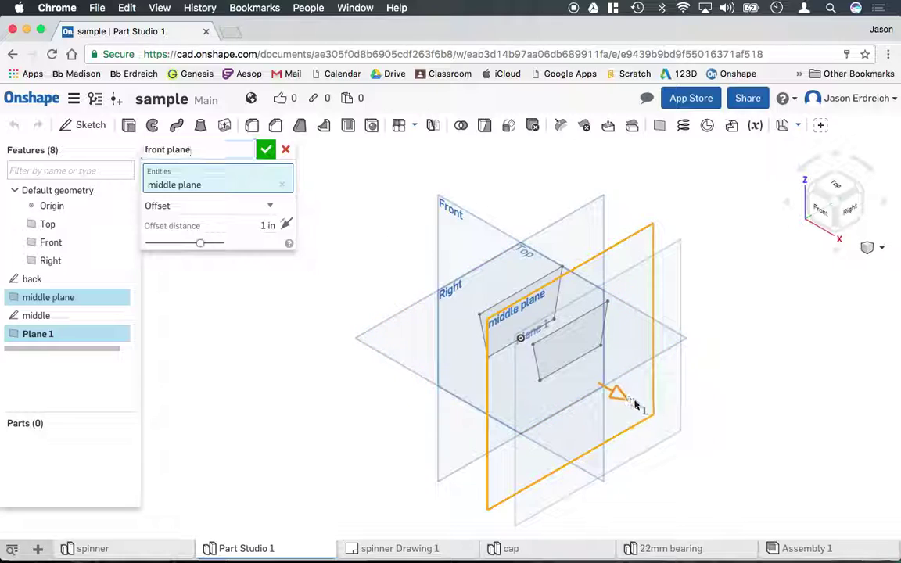
left_click_drag(639, 407, 661, 425)
left_click(267, 154)
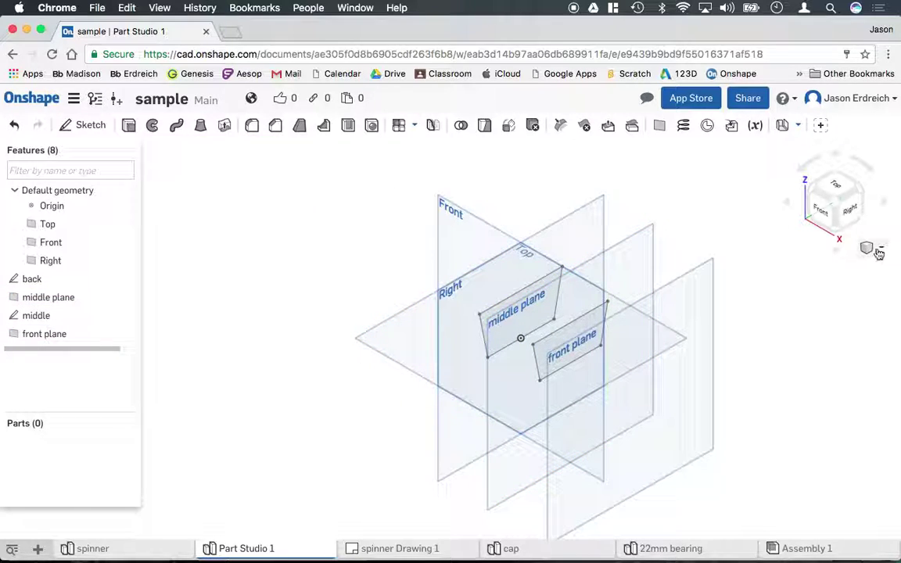
left_click(878, 250)
left_click(802, 208)
Step: Start a new sketch on the front plane, viewed head-on
right_click(687, 297)
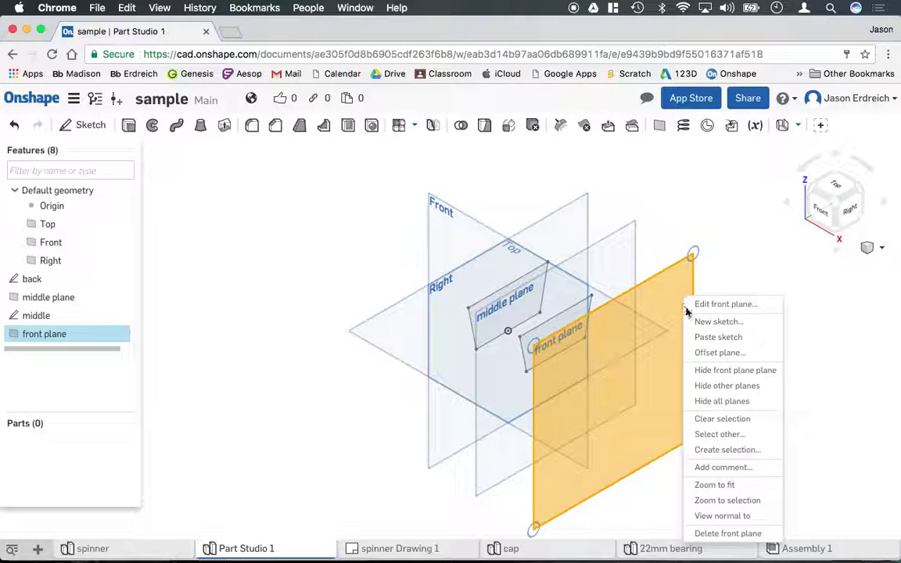
left_click(749, 319)
left_click(850, 208)
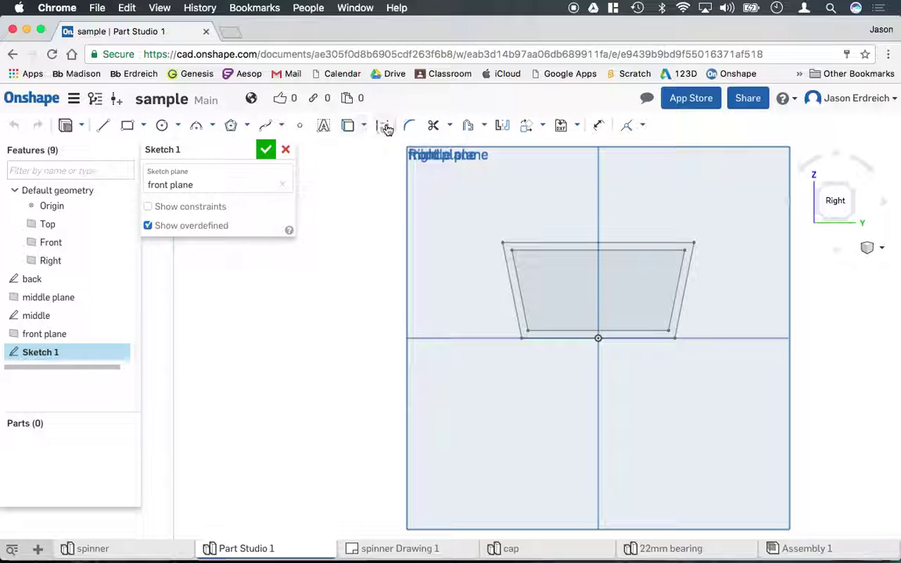
left_click(503, 125)
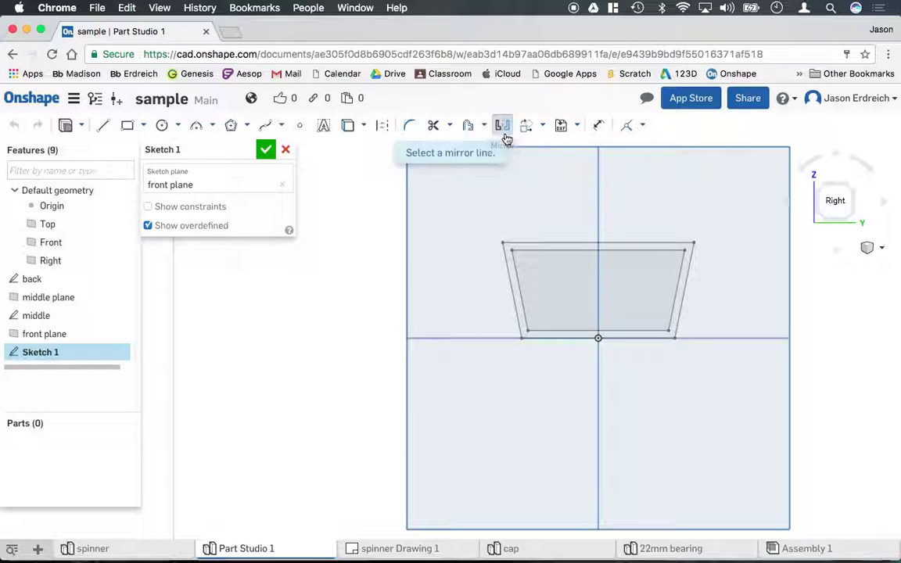
left_click(521, 281)
scroll(563, 257, "up", 2)
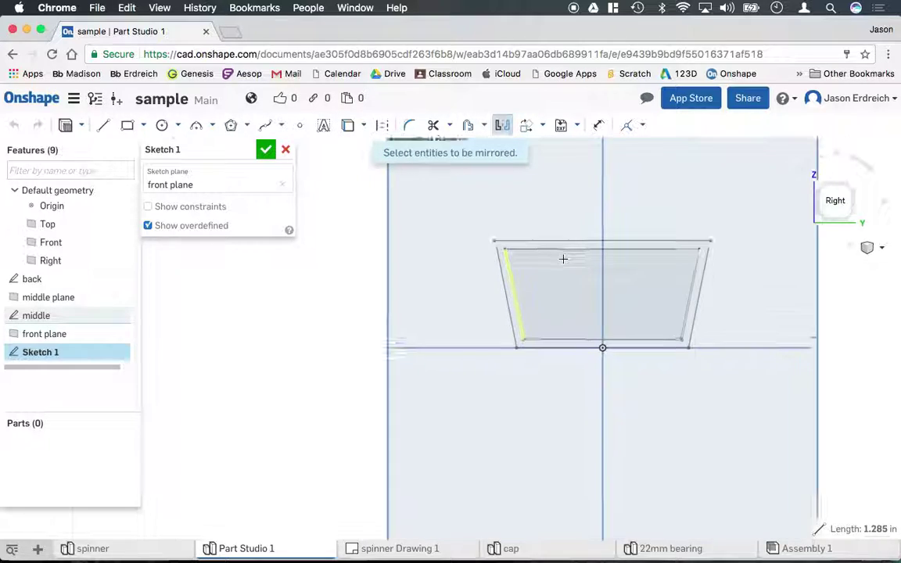
key("Escape")
Step: Offset the trapezoid's four edges about 0.35 in inward
left_click(467, 125)
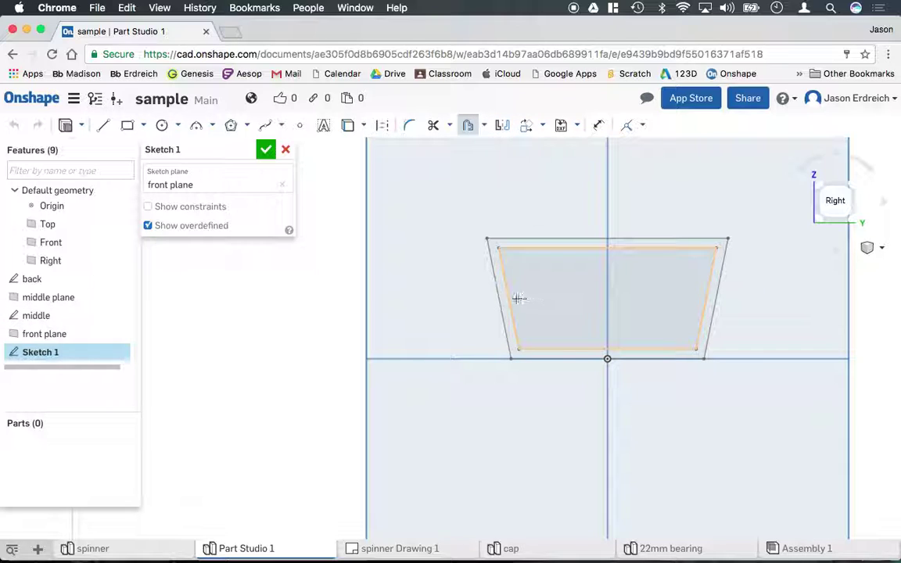
left_click(509, 298)
left_click(539, 249)
left_click(706, 285)
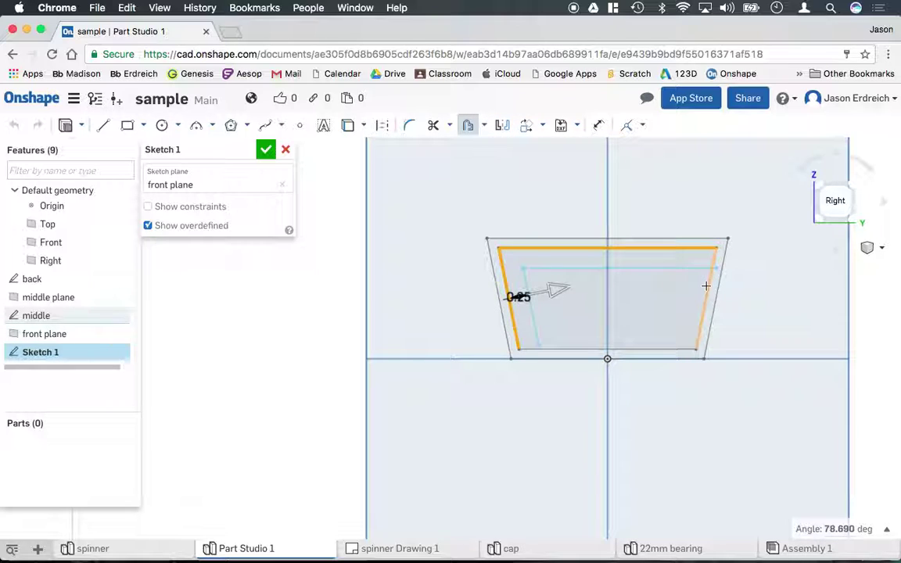
left_click(649, 353)
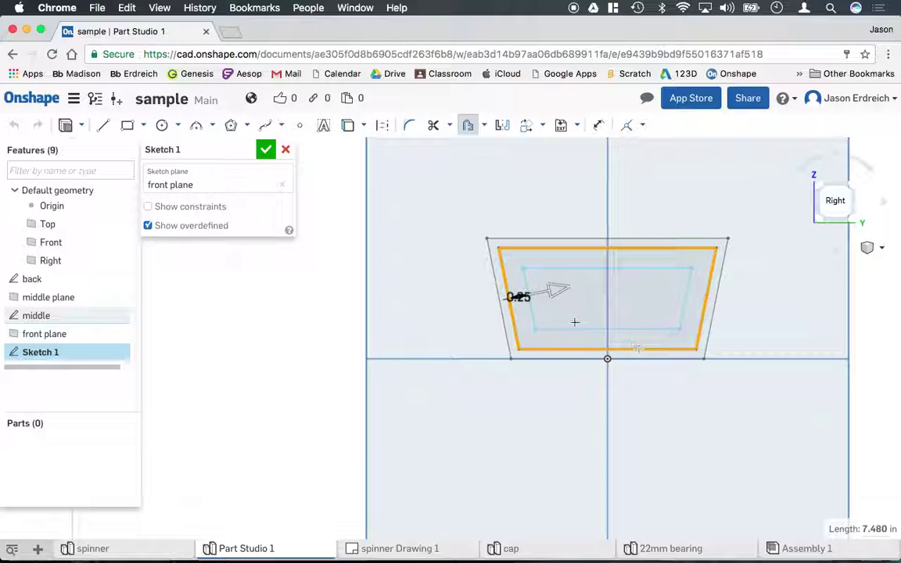
left_click_drag(563, 293, 569, 290)
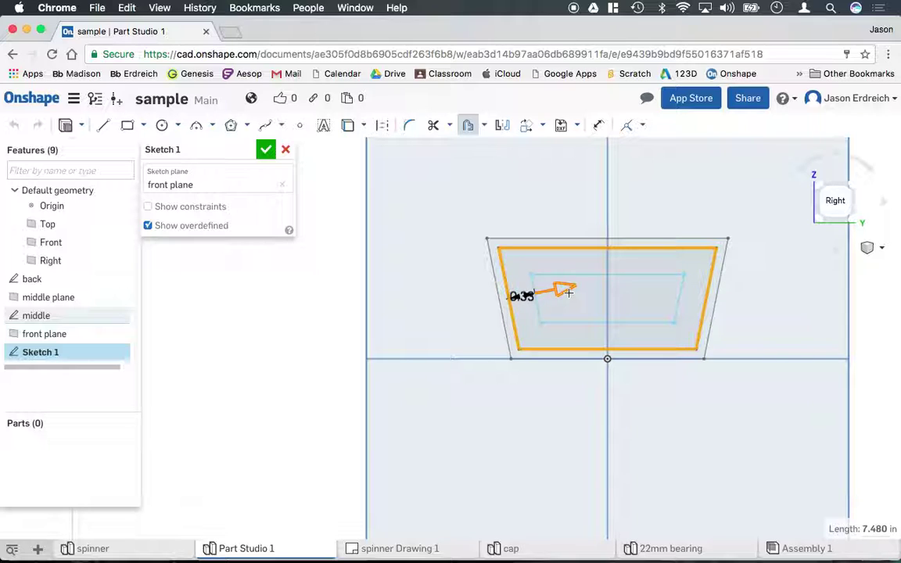
Step: Name the sketch 'front' and finish it
left_click(265, 150)
type("front")
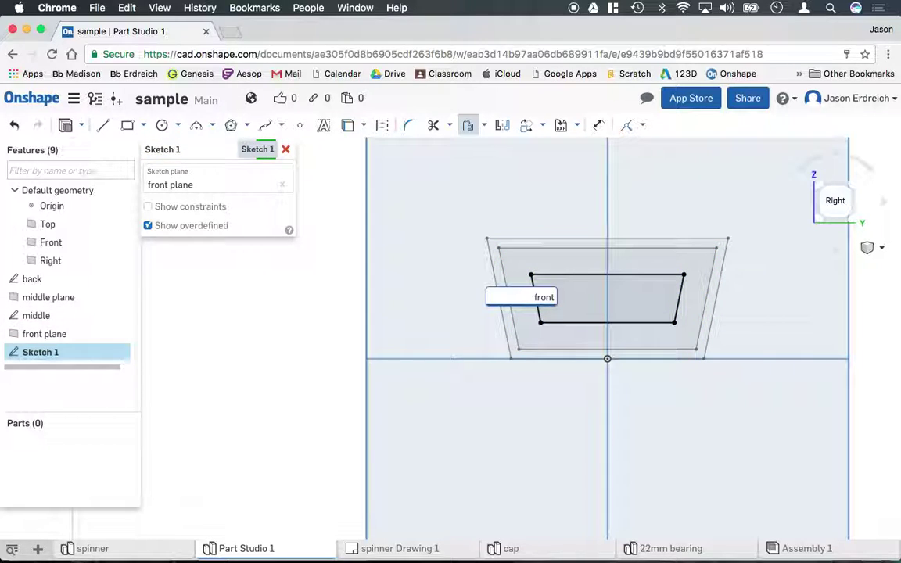
key("Escape")
left_click(246, 152)
type("f")
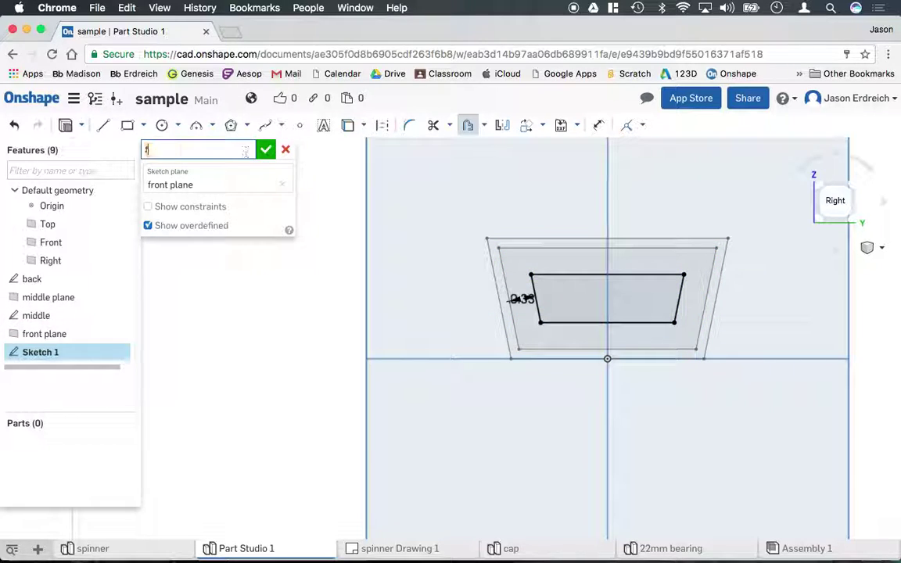
type("ront")
left_click(266, 149)
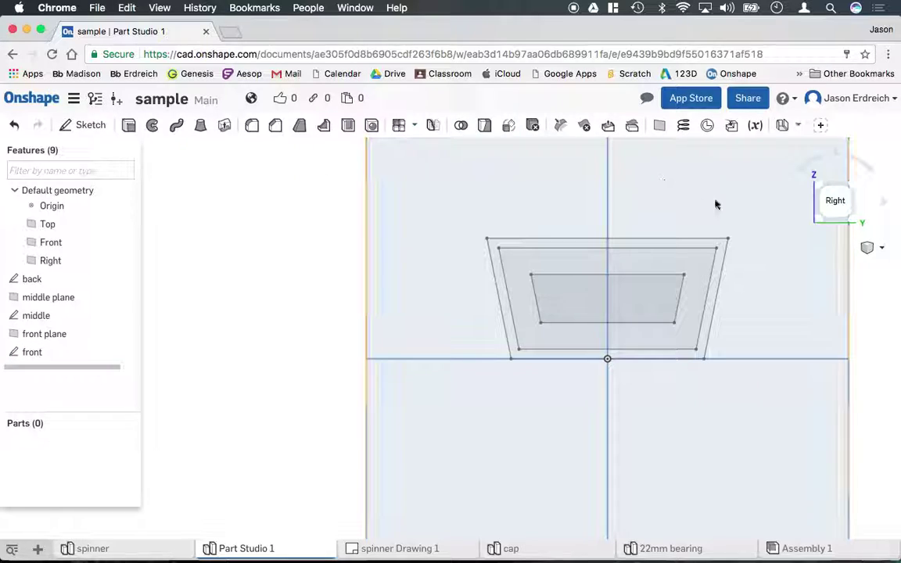
left_click(878, 248)
Step: Loft the back, middle and front sketches into a single solid
left_click(806, 267)
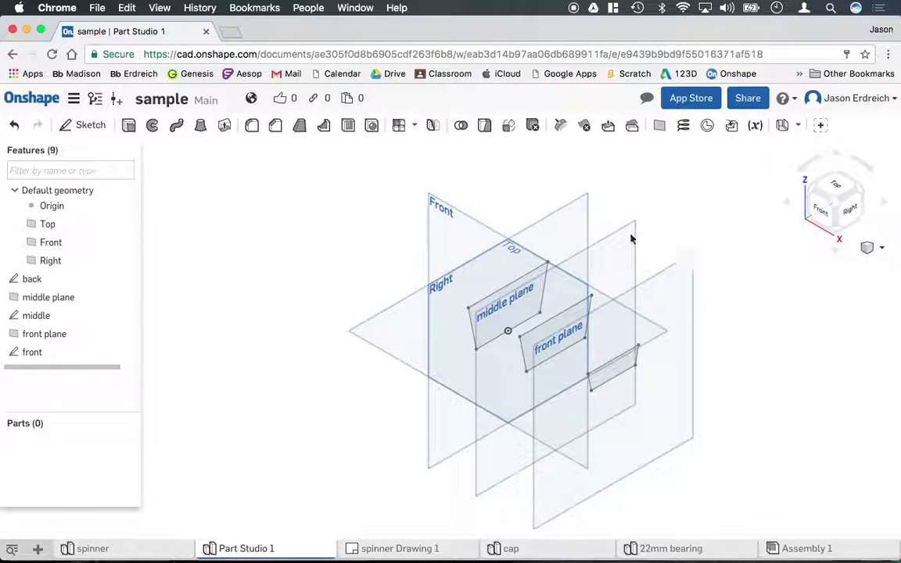
left_click(201, 127)
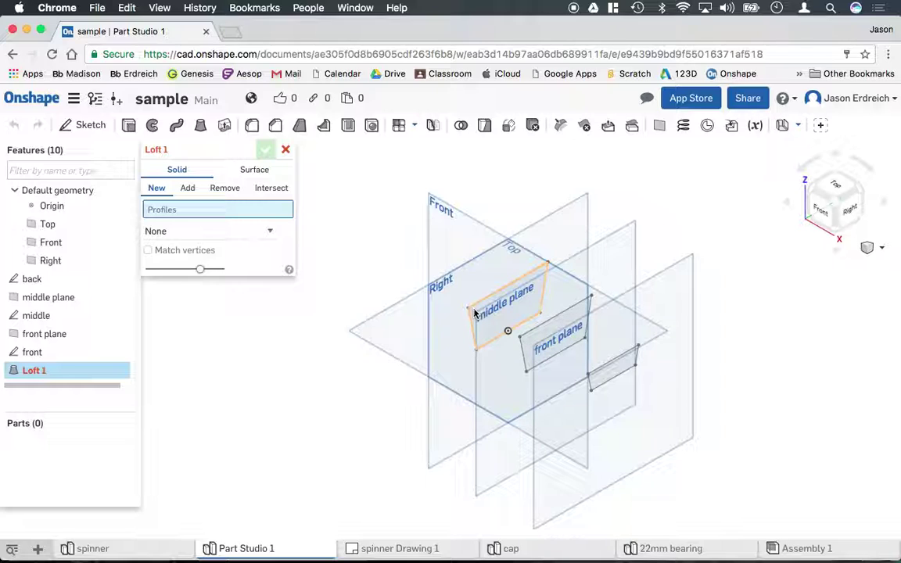
scroll(487, 310, "up", 2)
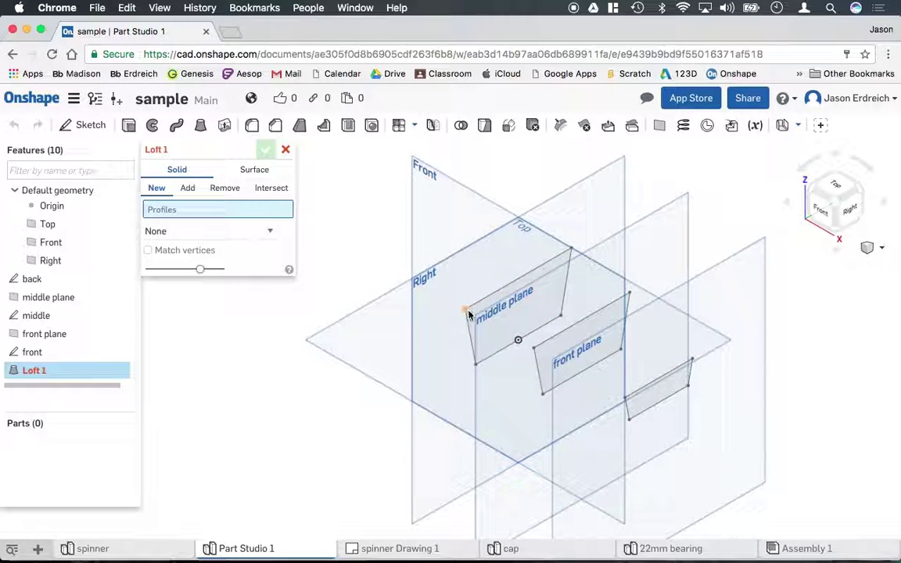
left_click(476, 314)
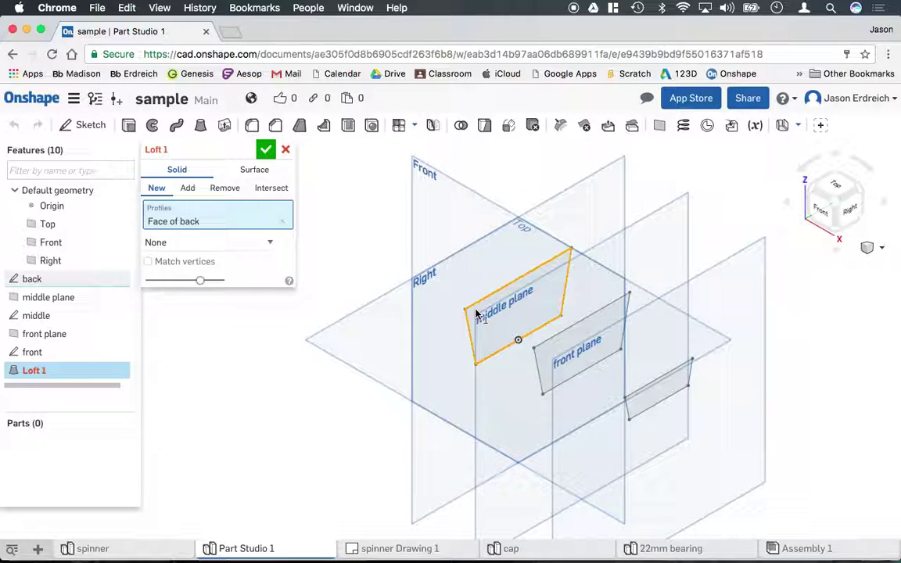
left_click(554, 350)
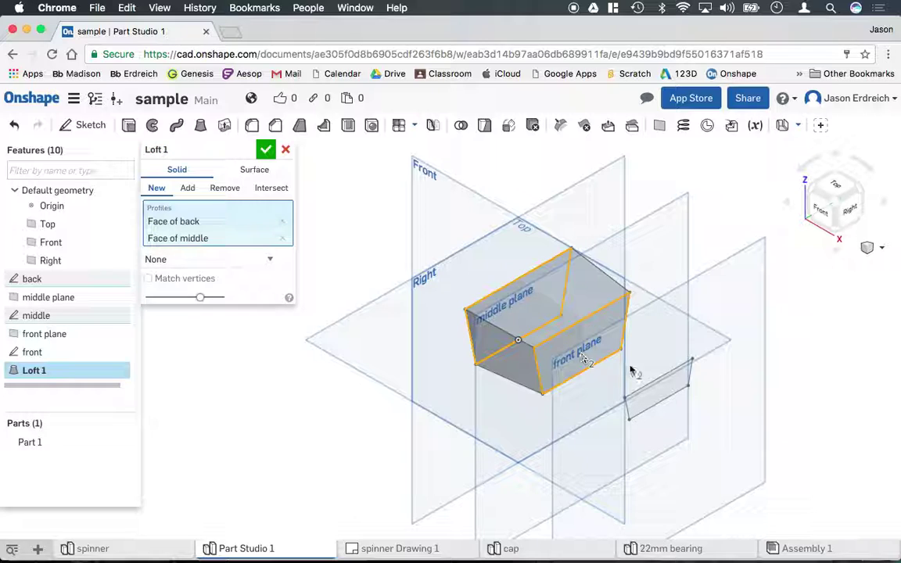
left_click(663, 389)
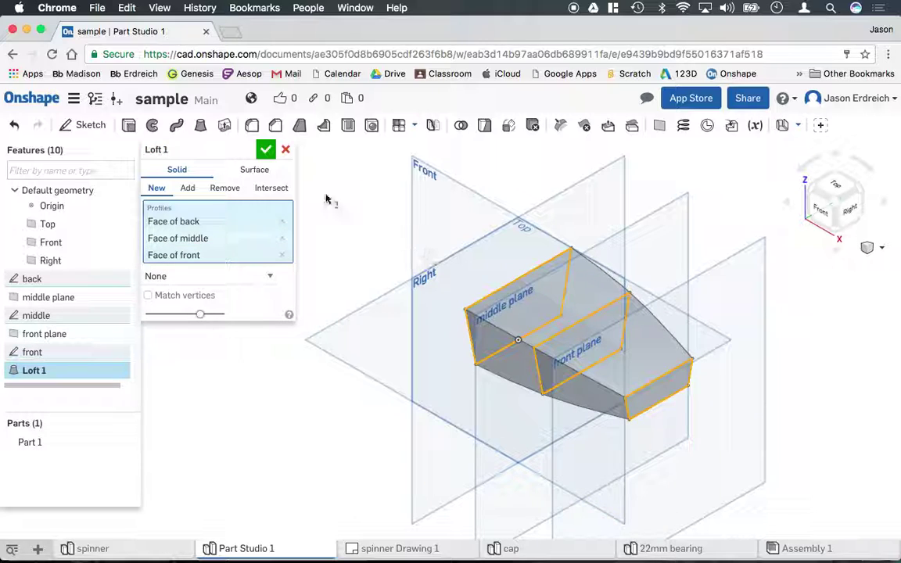
left_click(266, 149)
Step: Shell the solid with the top face removed and 0.1 in walls
right_click_drag(501, 313, 397, 361)
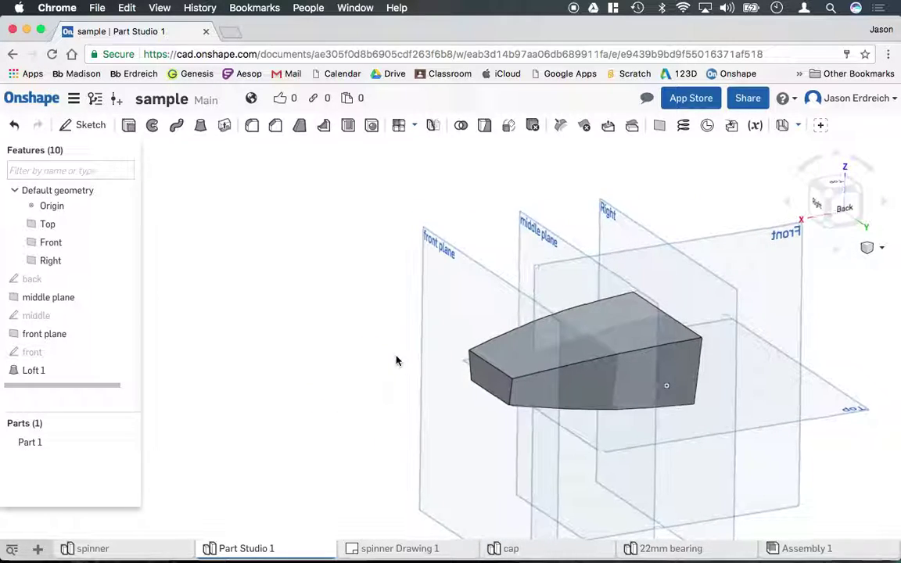
left_click(349, 125)
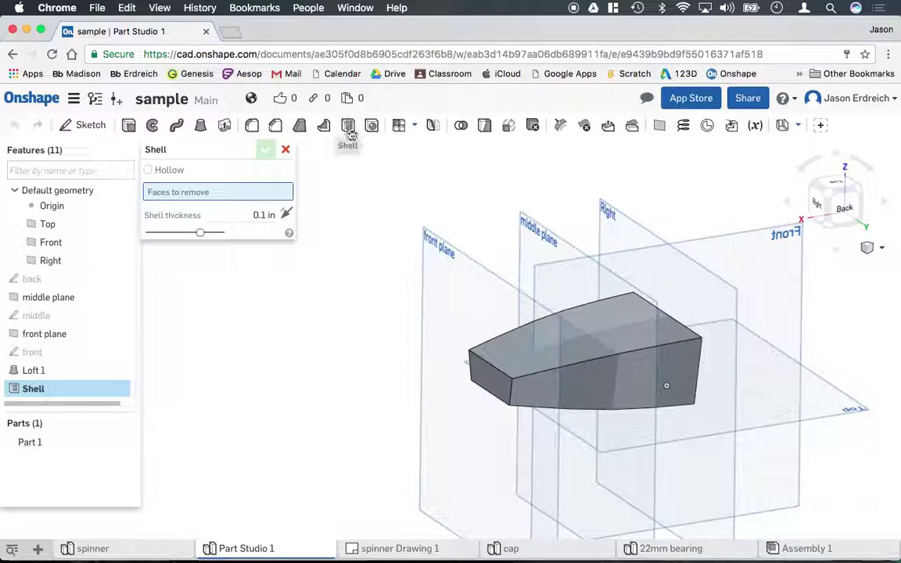
left_click(585, 319)
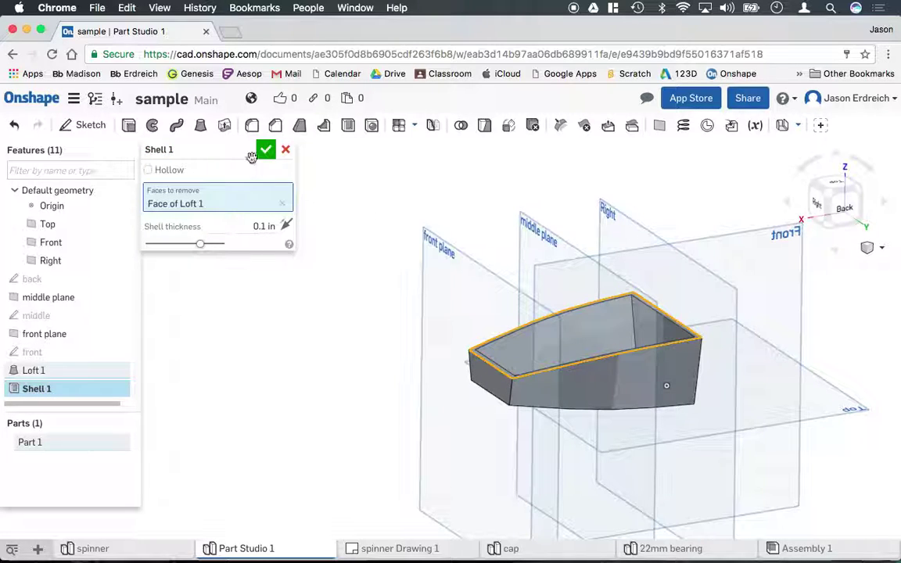
left_click(266, 149)
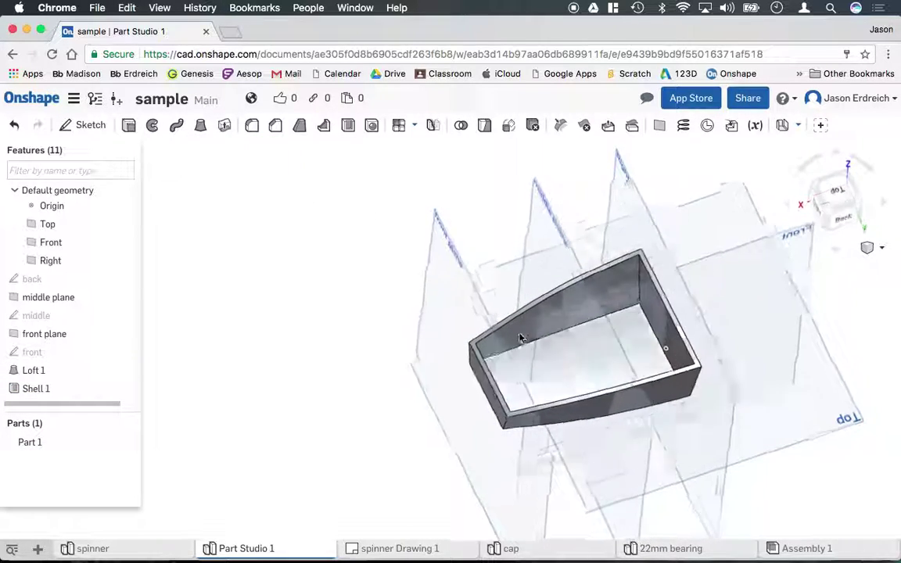